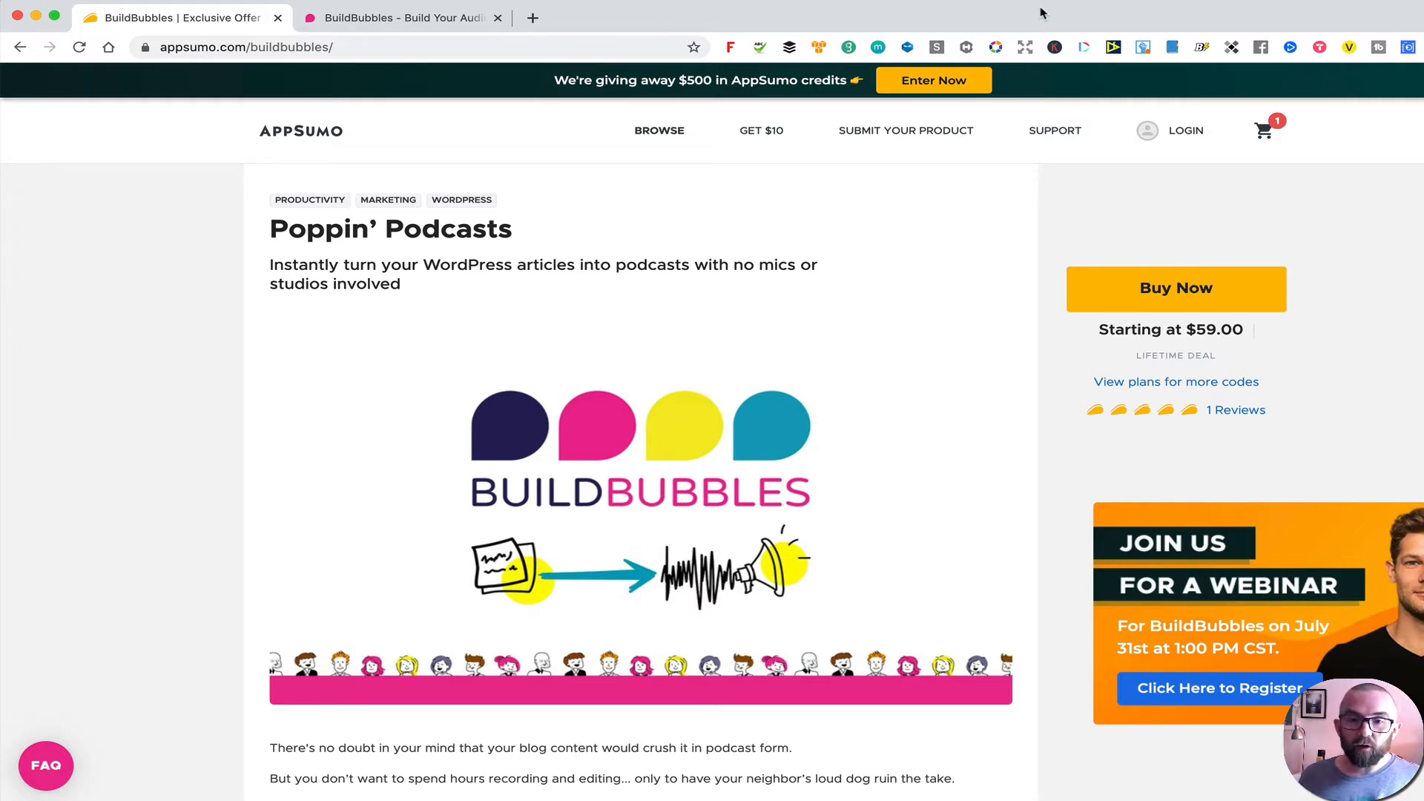
Review the BuildBubbles deal page on AppSumo, including the summary, deal terms and features included in all plans
{"action": "scroll", "coordinate": [737, 418], "scroll_direction": "down", "scroll_amount": 5}
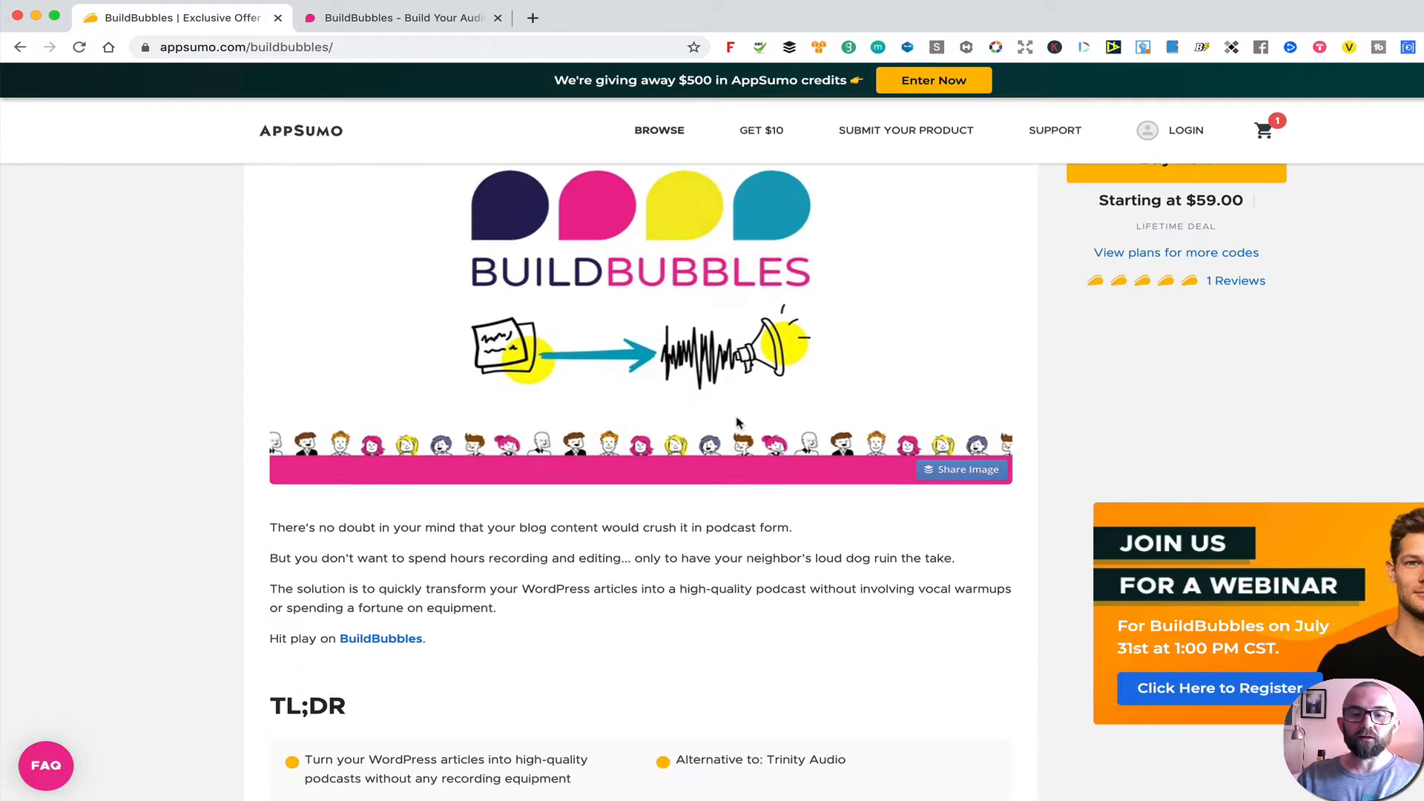
{"action": "scroll", "coordinate": [738, 422], "scroll_direction": "down", "scroll_amount": 4}
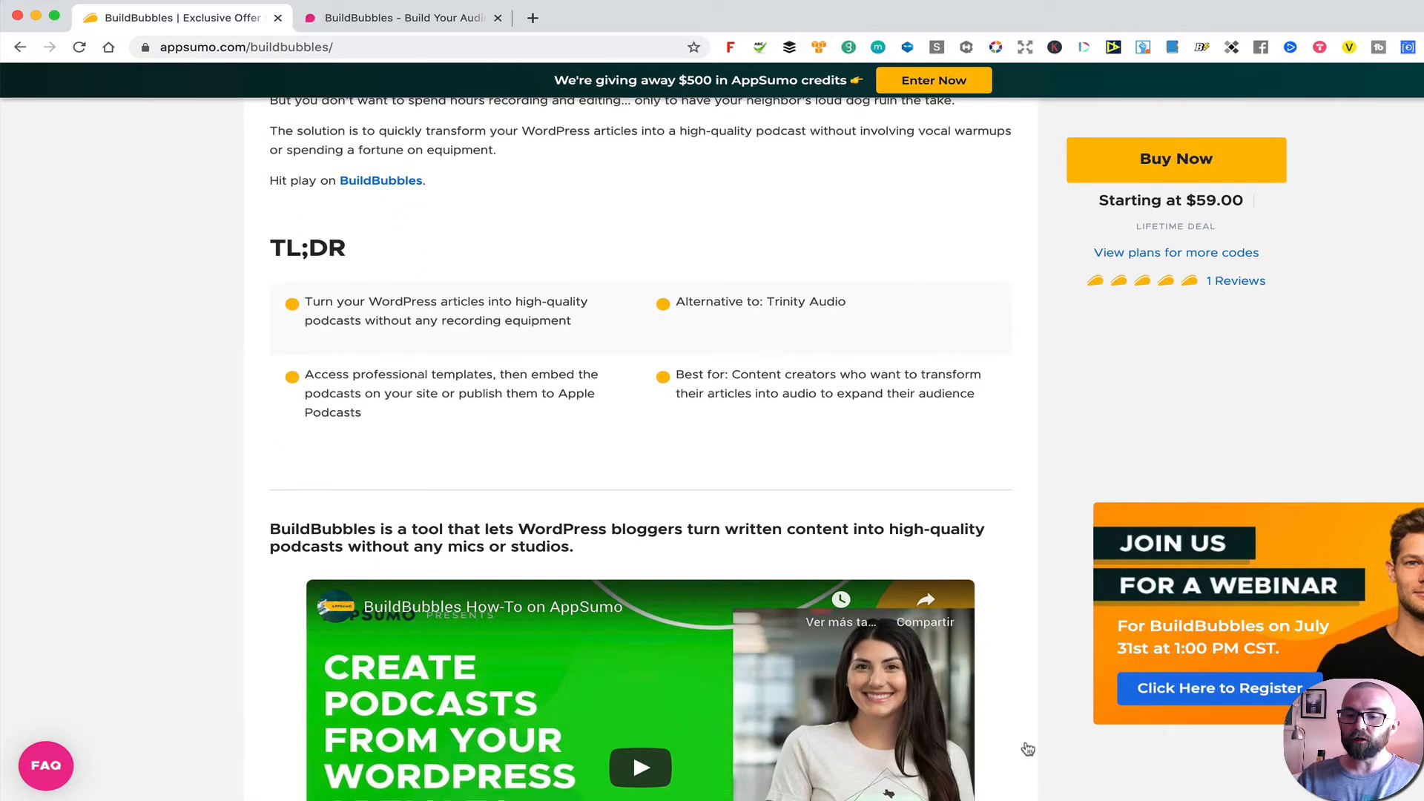
{"action": "scroll", "coordinate": [838, 606], "scroll_direction": "down", "scroll_amount": 15}
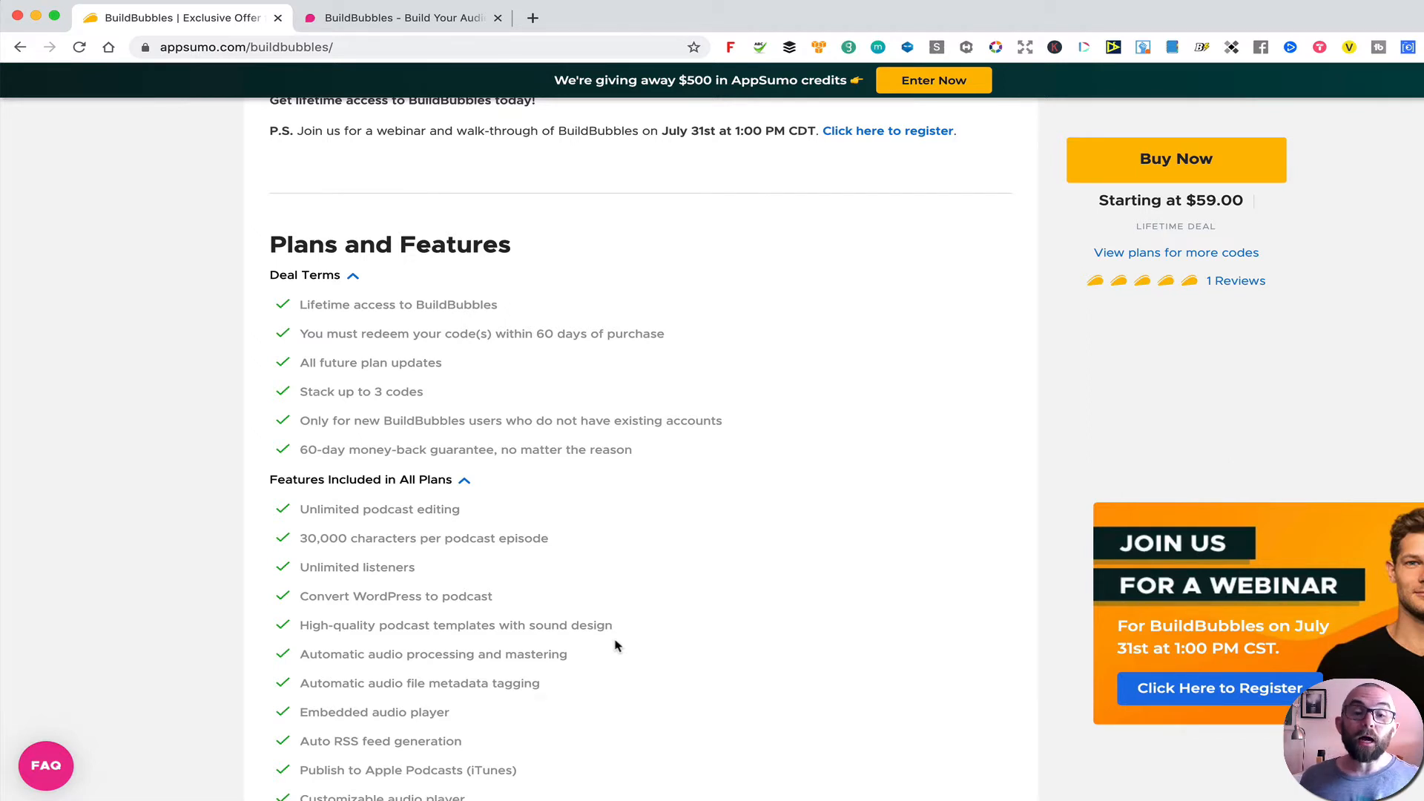
{"action": "scroll", "coordinate": [615, 646], "scroll_direction": "down", "scroll_amount": 3}
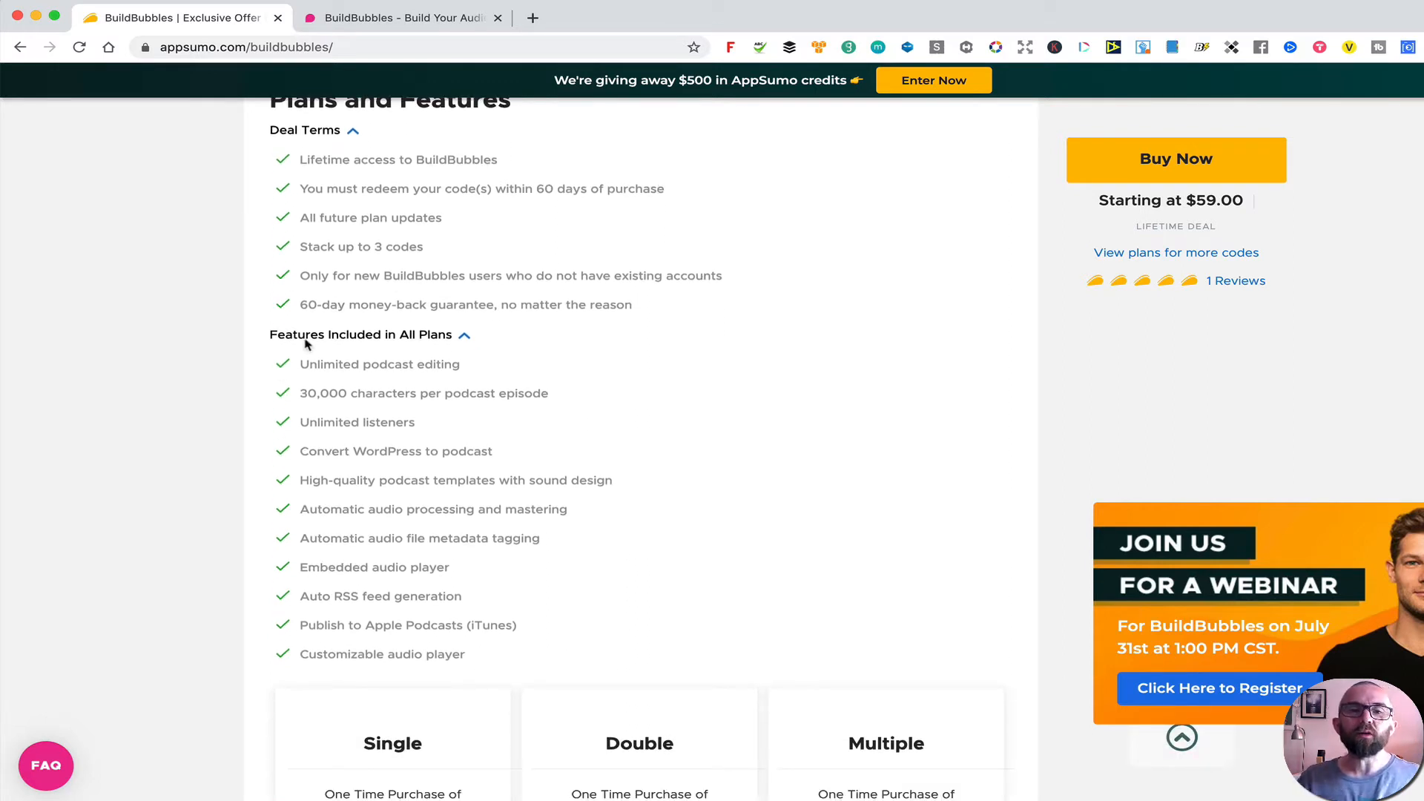
Switch to the BuildBubbles app, open the show Stop.Breathe.Be. and start creating a new episode in it
{"action": "left_click", "coordinate": [417, 28]}
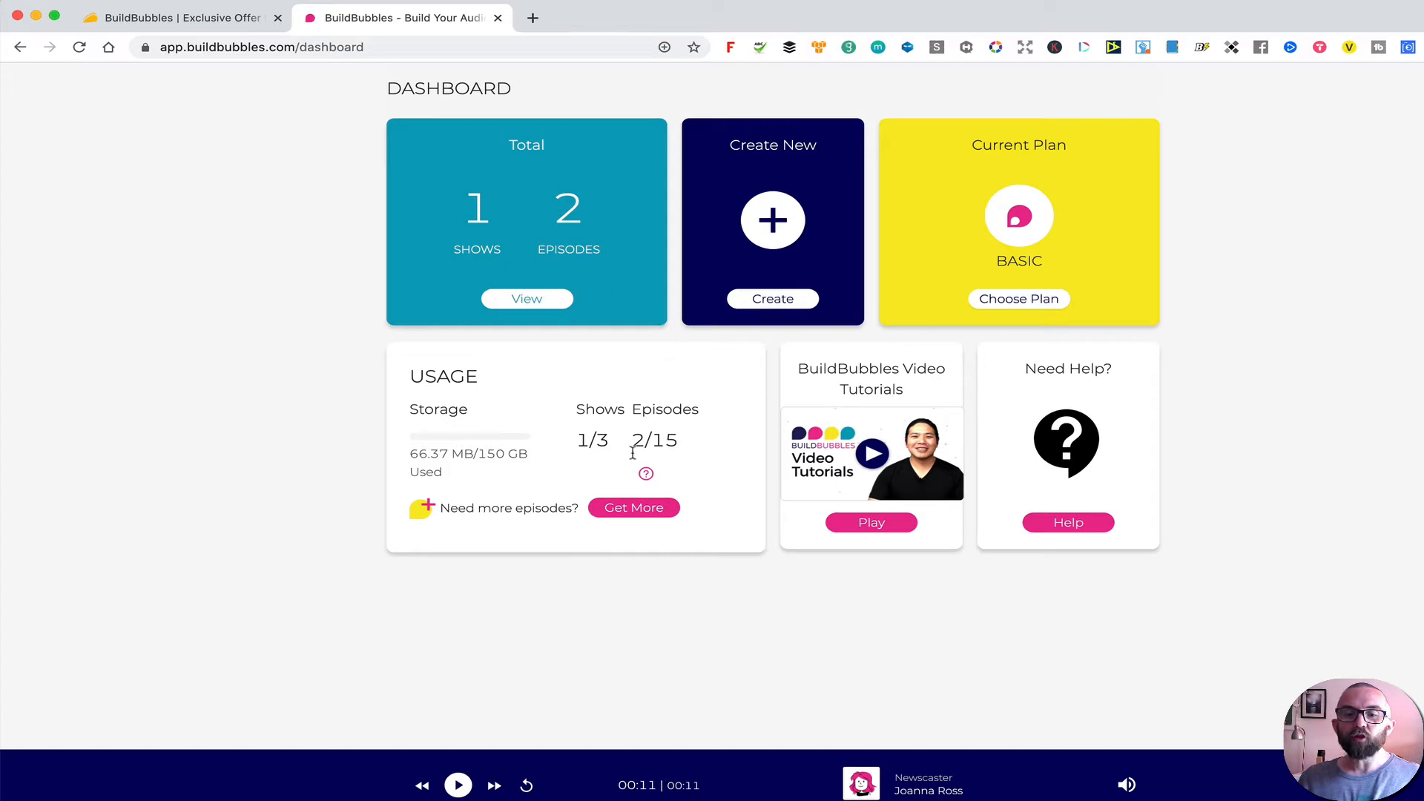
{"action": "mouse_move", "coordinate": [646, 473]}
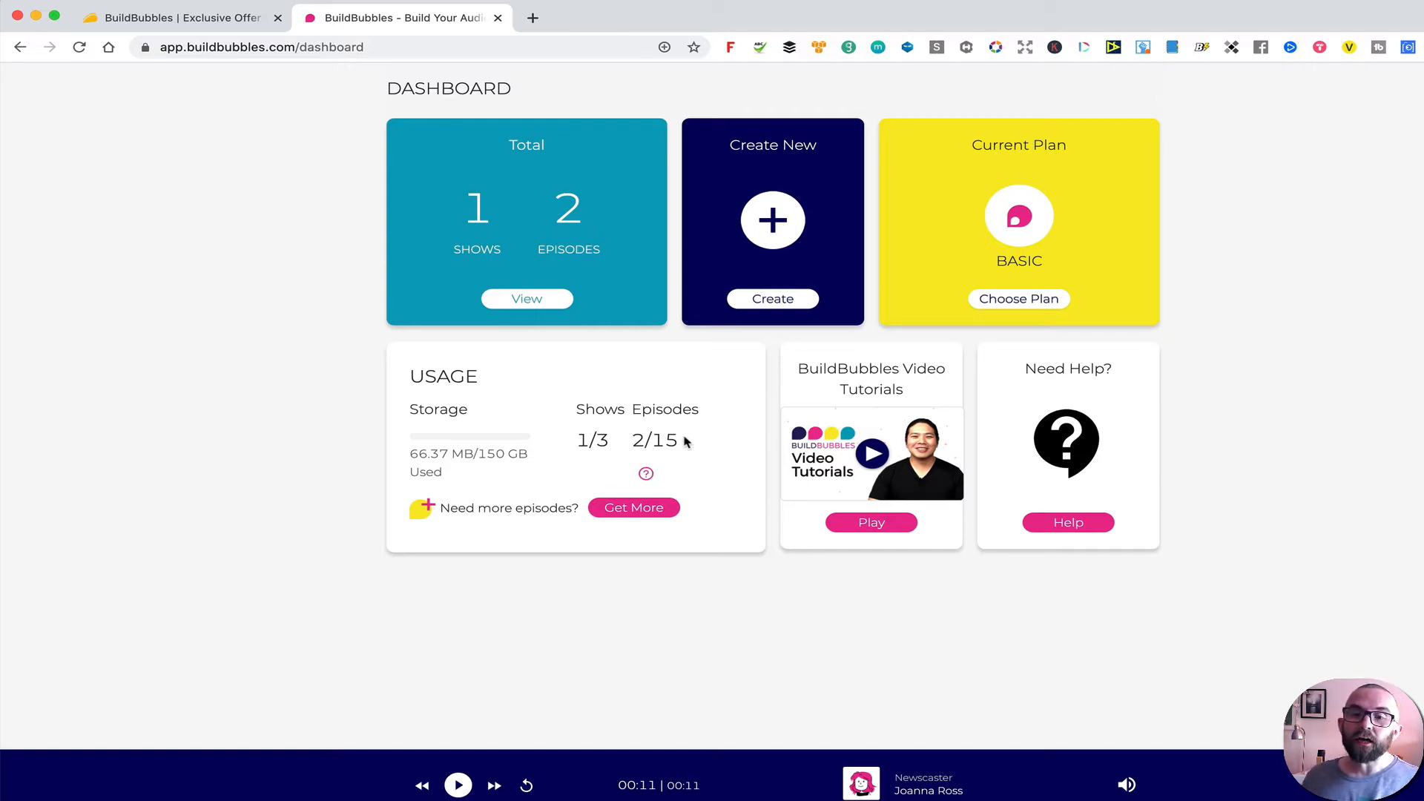
{"action": "left_click", "coordinate": [512, 299]}
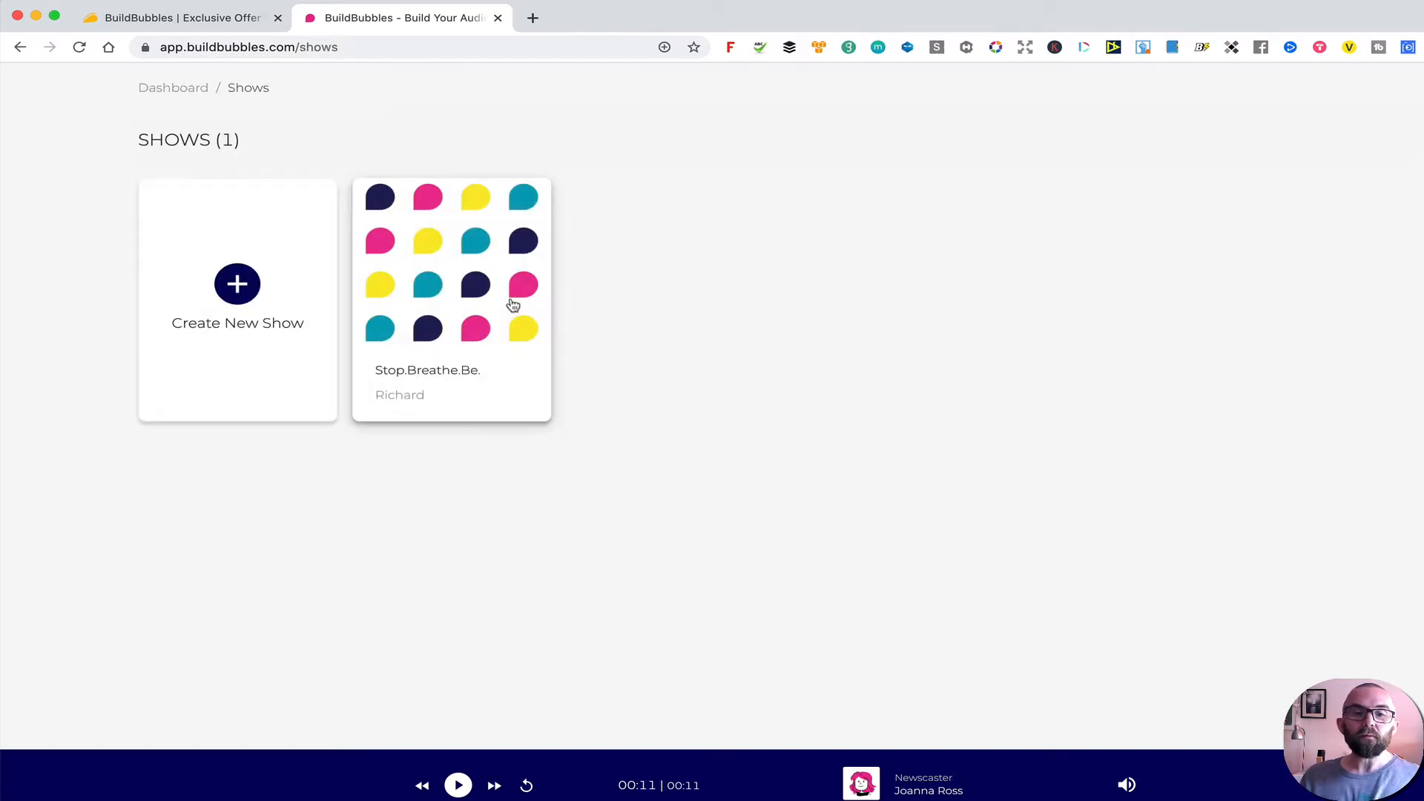
{"action": "left_click", "coordinate": [445, 280]}
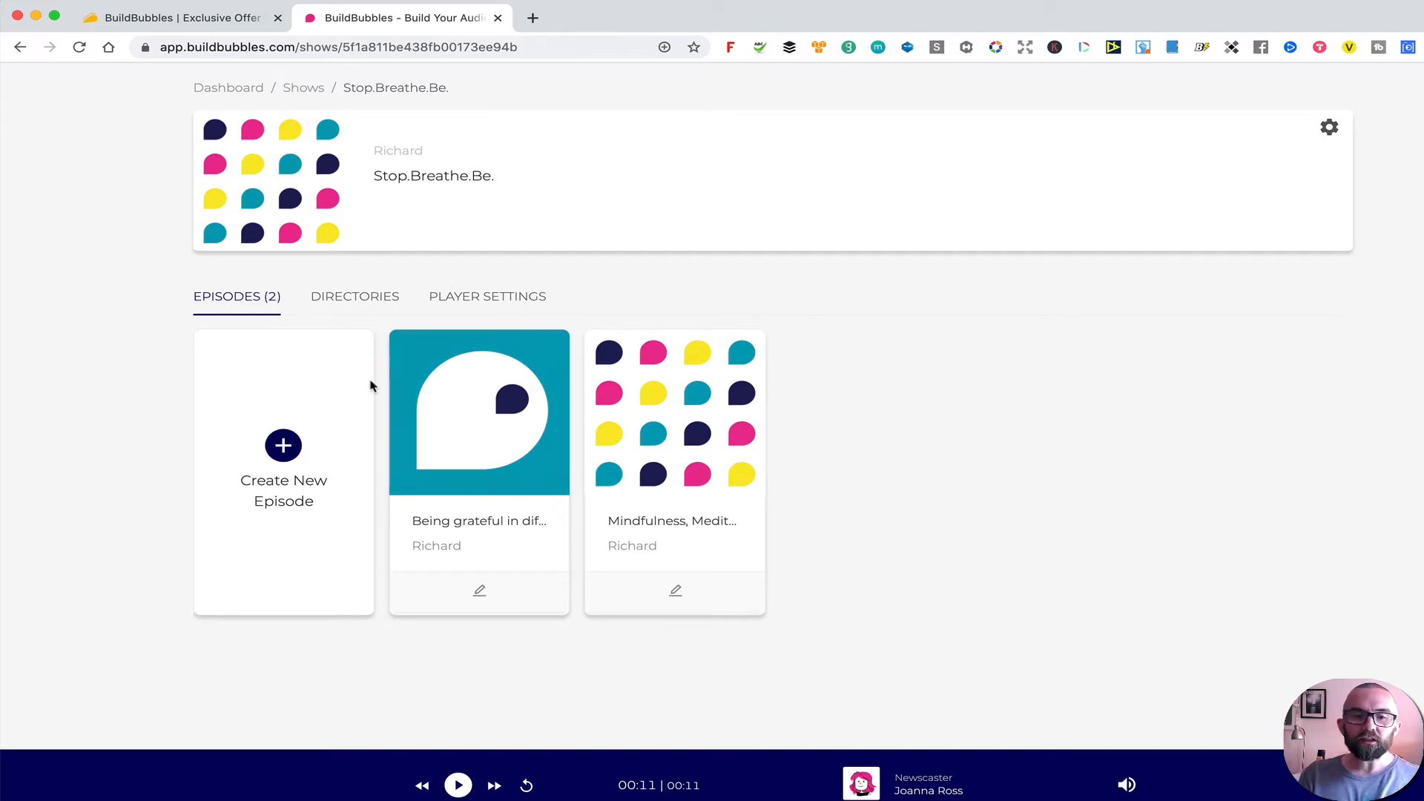
{"action": "left_click", "coordinate": [285, 445]}
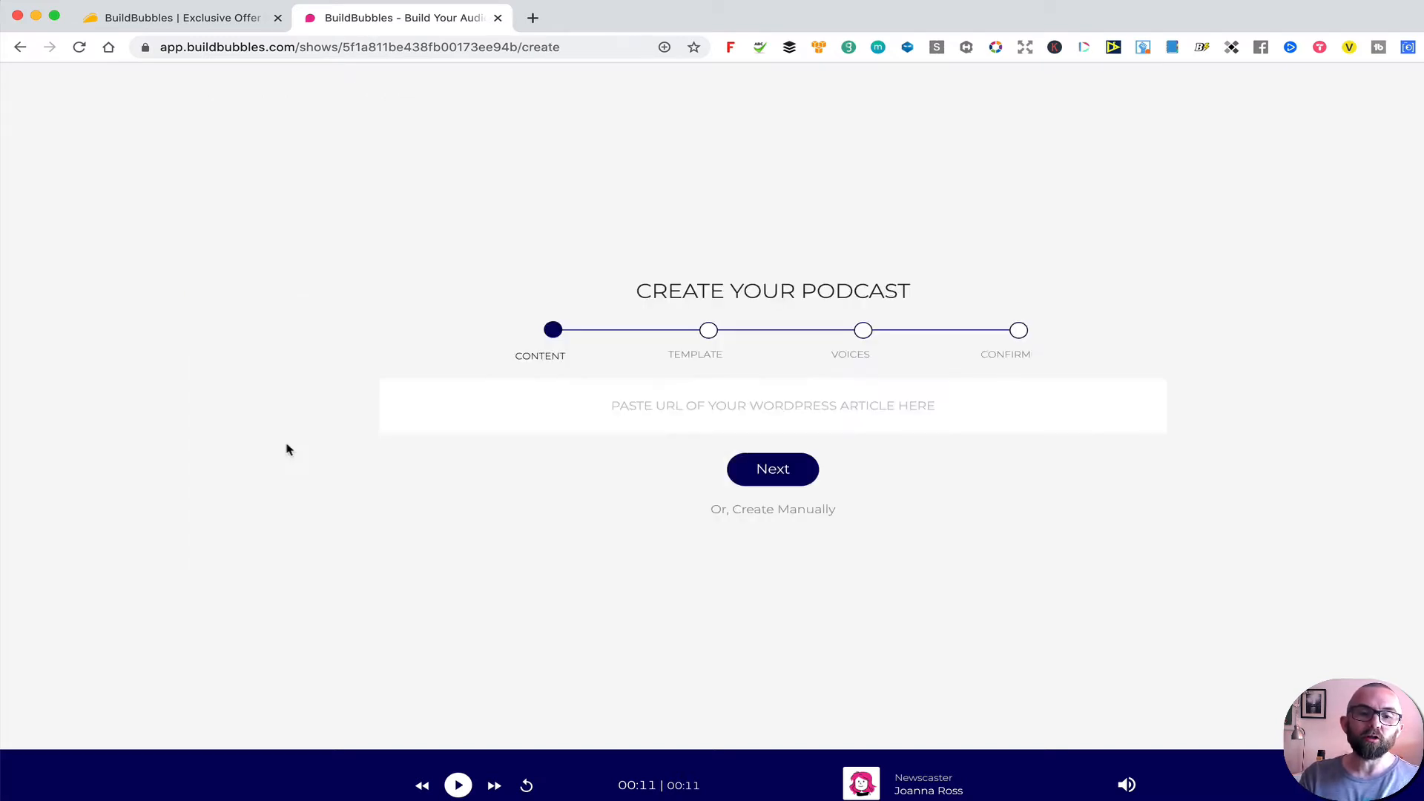
Copy the URL of the blog article "4 tips to deal with stress" into the new episode as its content and continue
{"action": "left_click", "coordinate": [748, 414]}
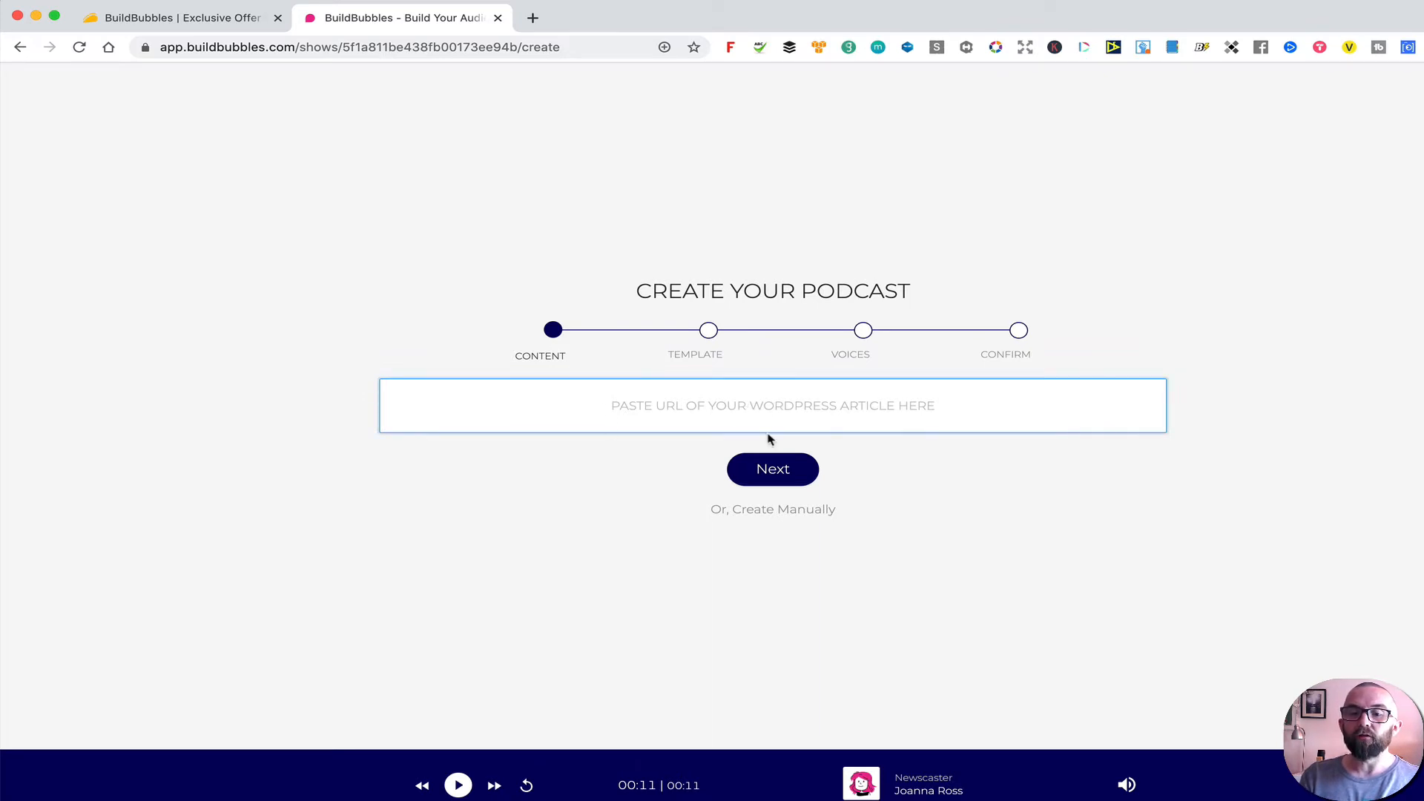
{"action": "left_click", "coordinate": [512, 42]}
{"action": "key", "text": "super+c"}
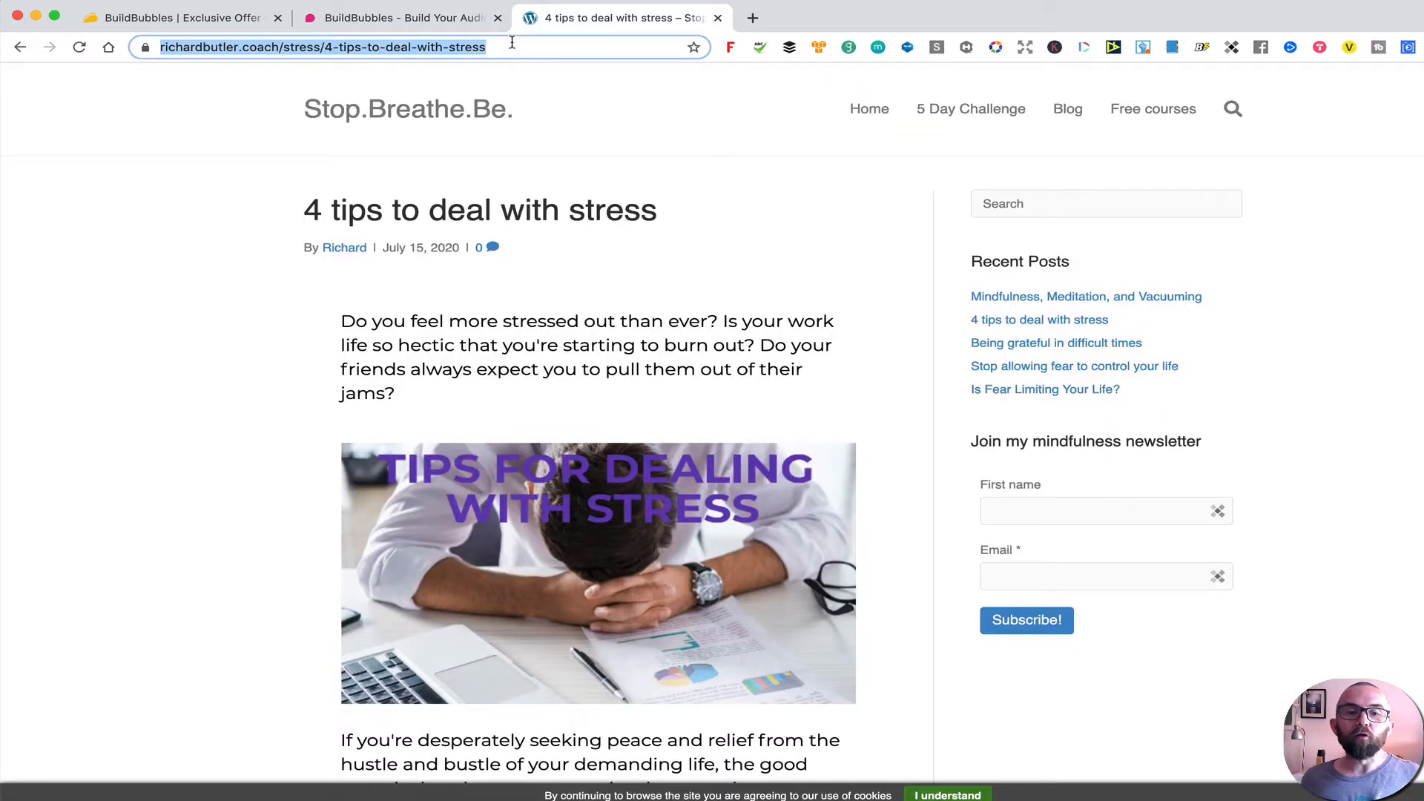
{"action": "left_click", "coordinate": [445, 20]}
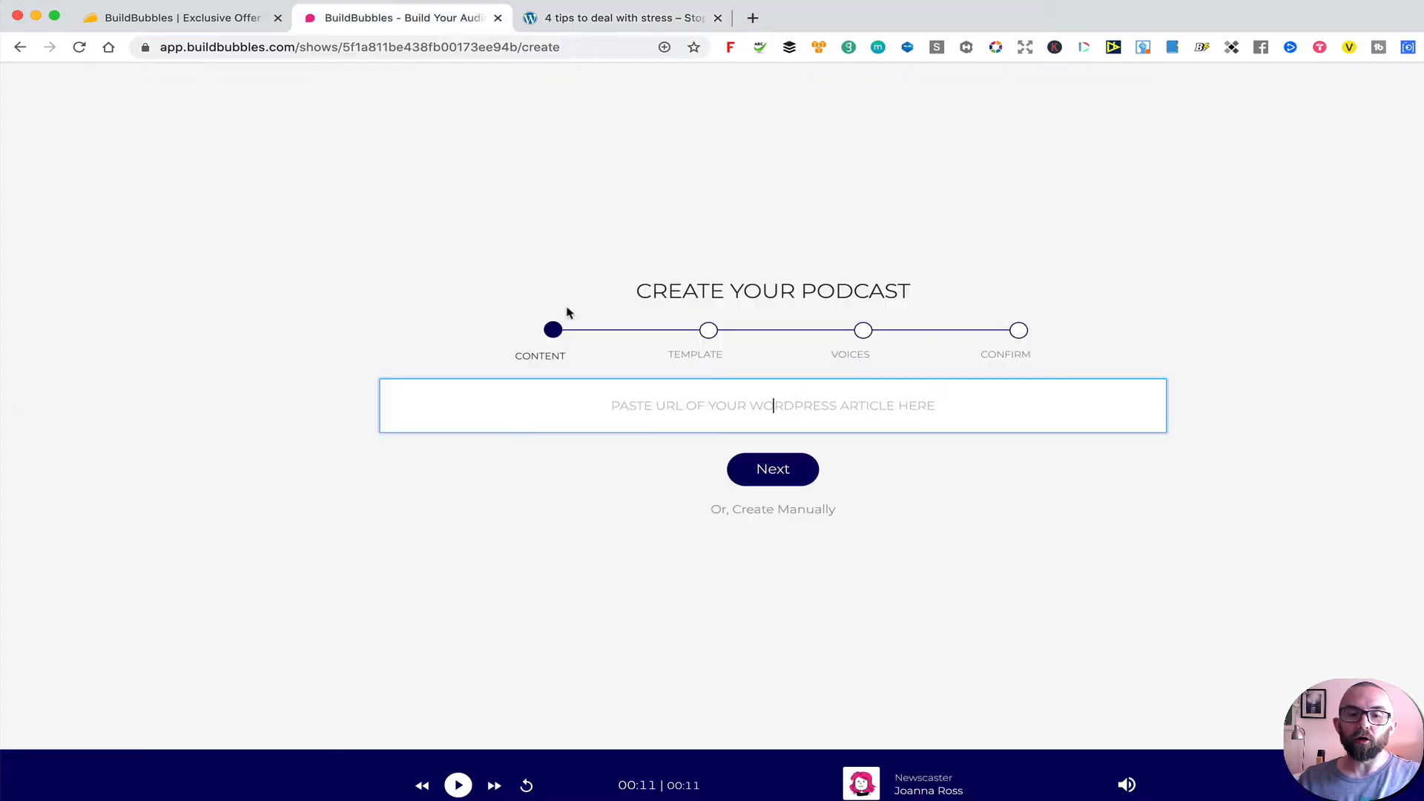
{"action": "key", "text": "super+v"}
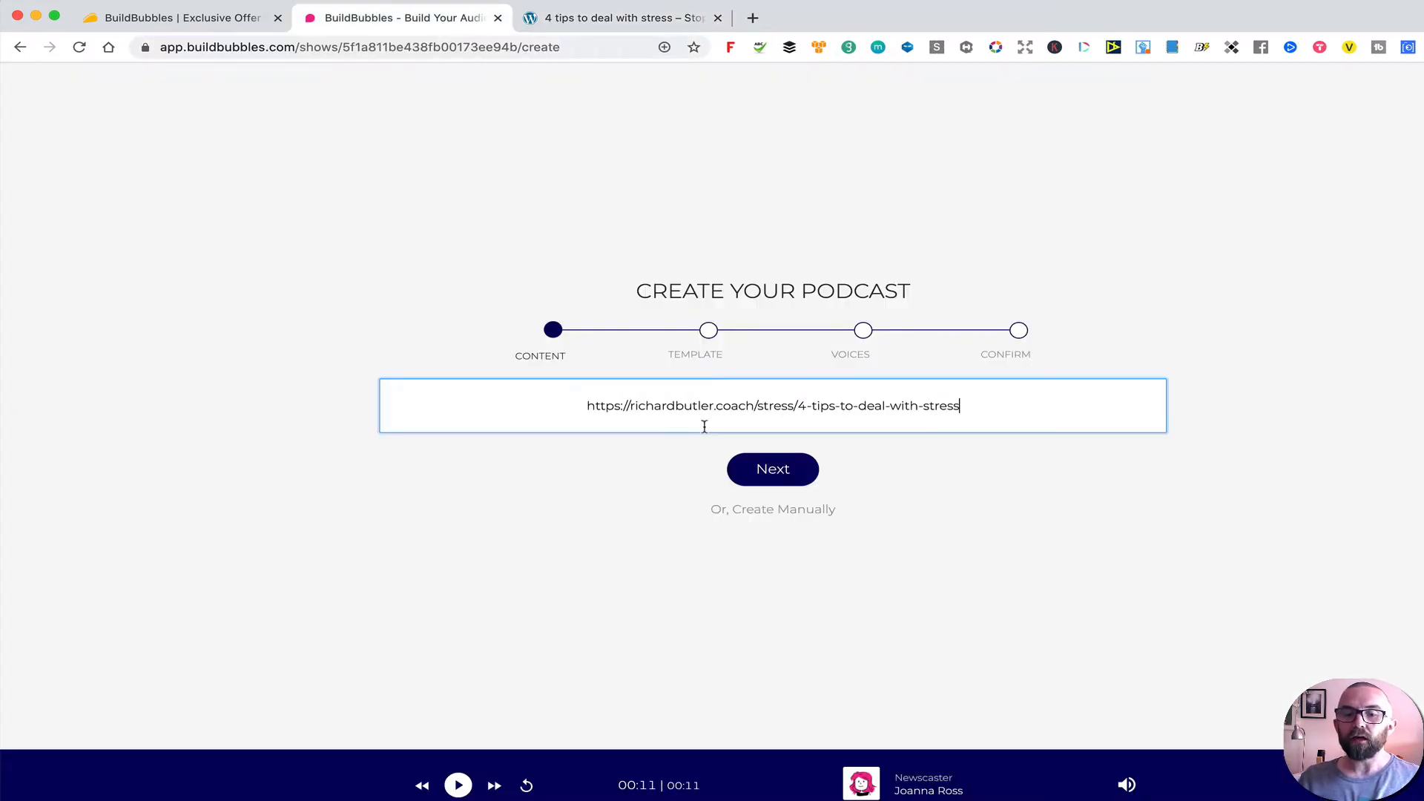
{"action": "left_click", "coordinate": [764, 469]}
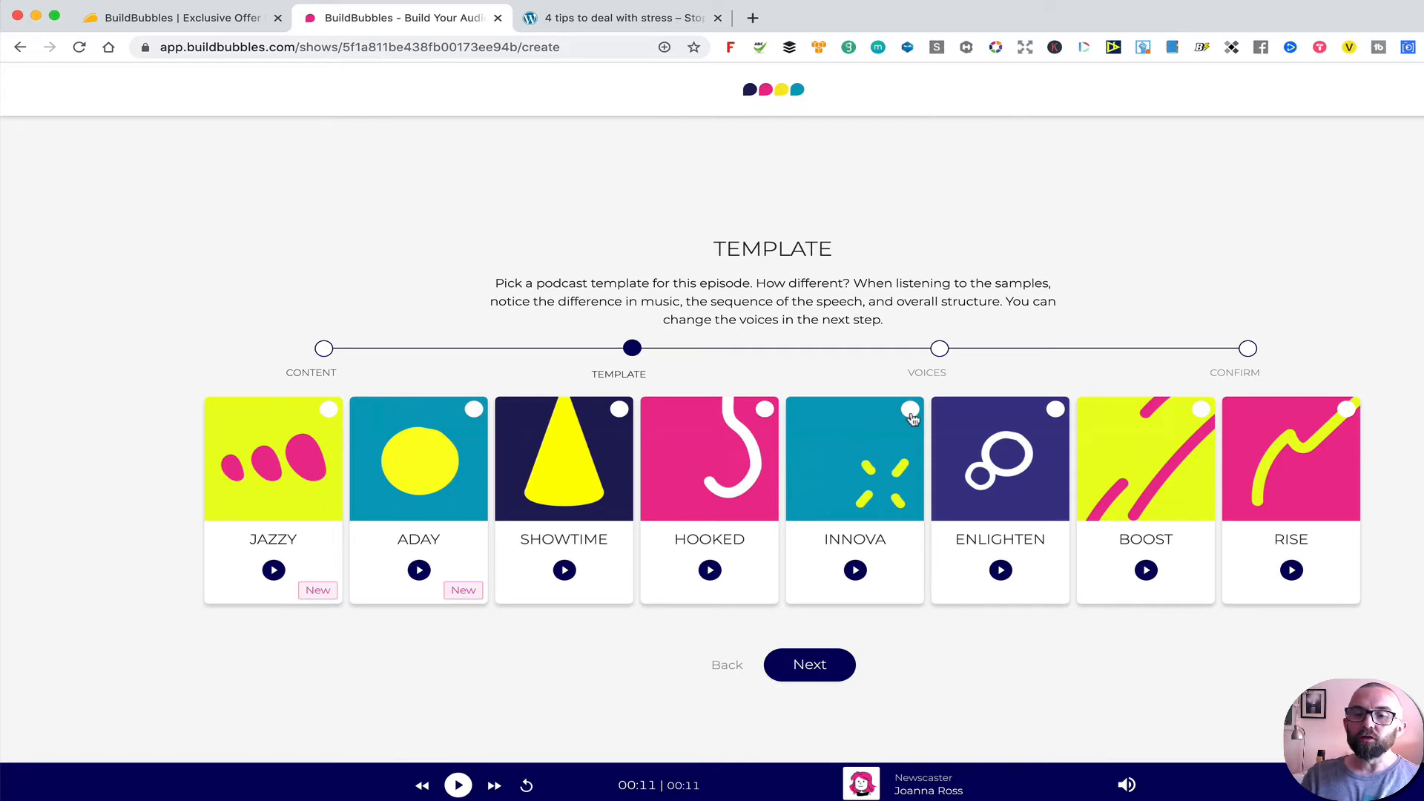
Choose the INNOVA podcast template and accept the preset primary and second voices
{"action": "left_click", "coordinate": [911, 409]}
{"action": "left_click", "coordinate": [811, 664]}
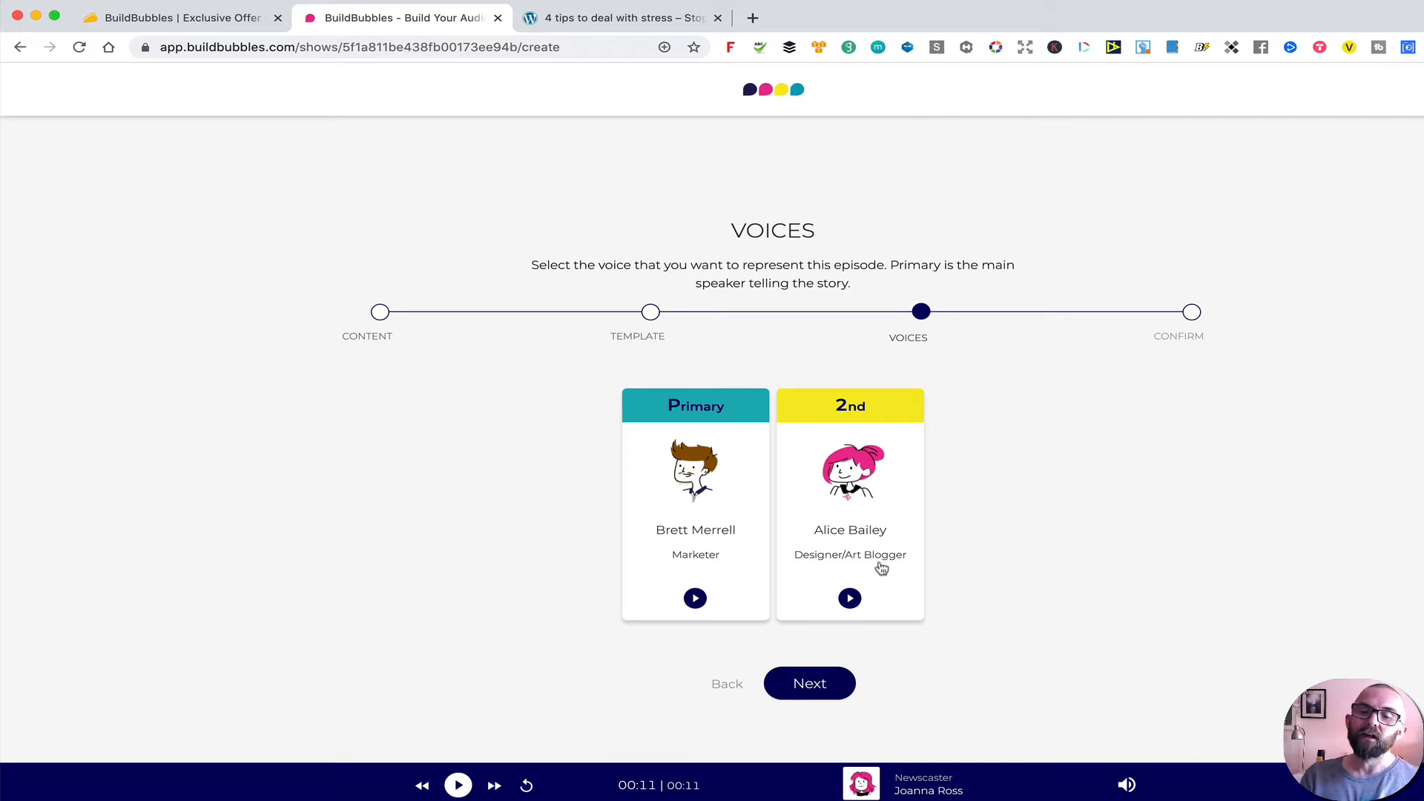
{"action": "left_click", "coordinate": [811, 697]}
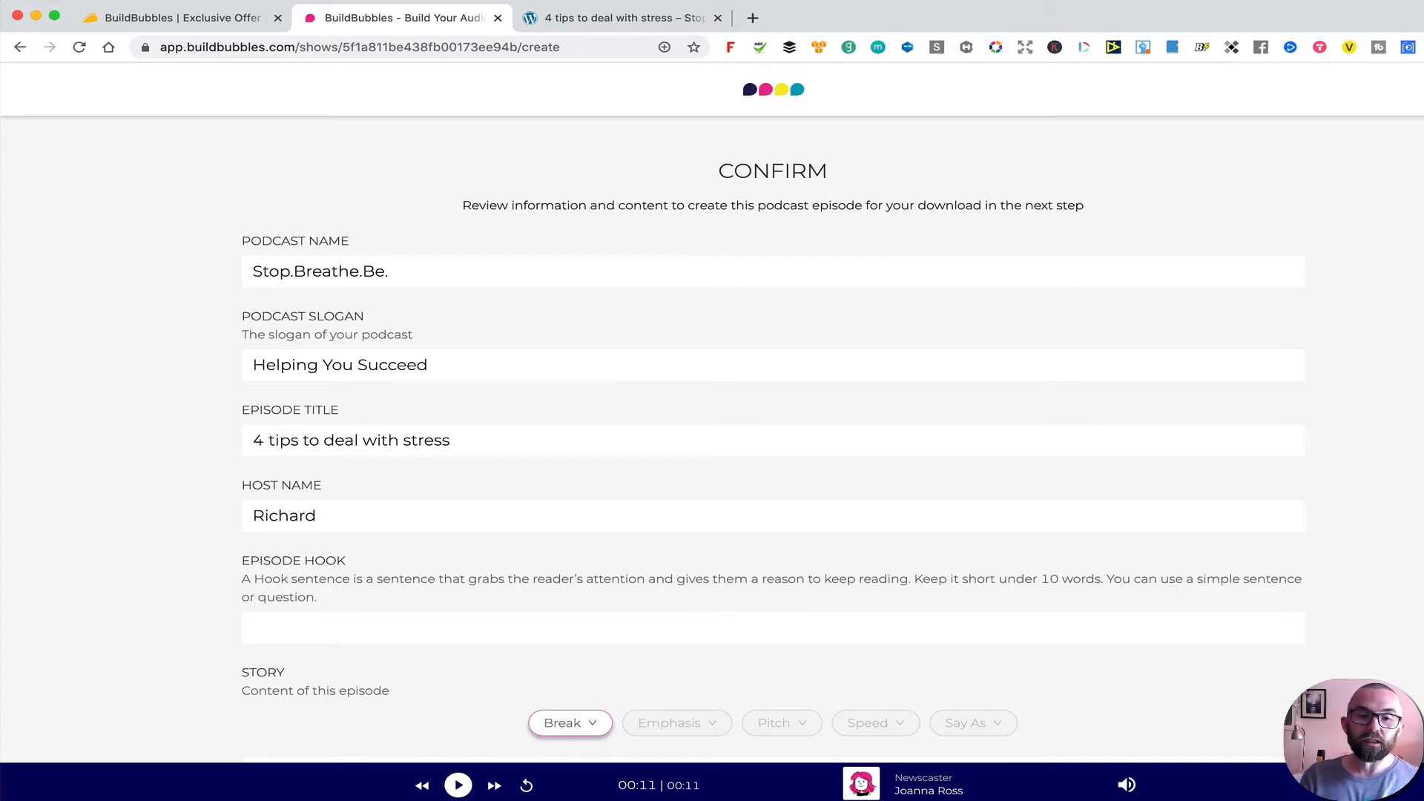
Enter "dealing with stress is really important" as the episode hook
{"action": "left_click", "coordinate": [579, 631]}
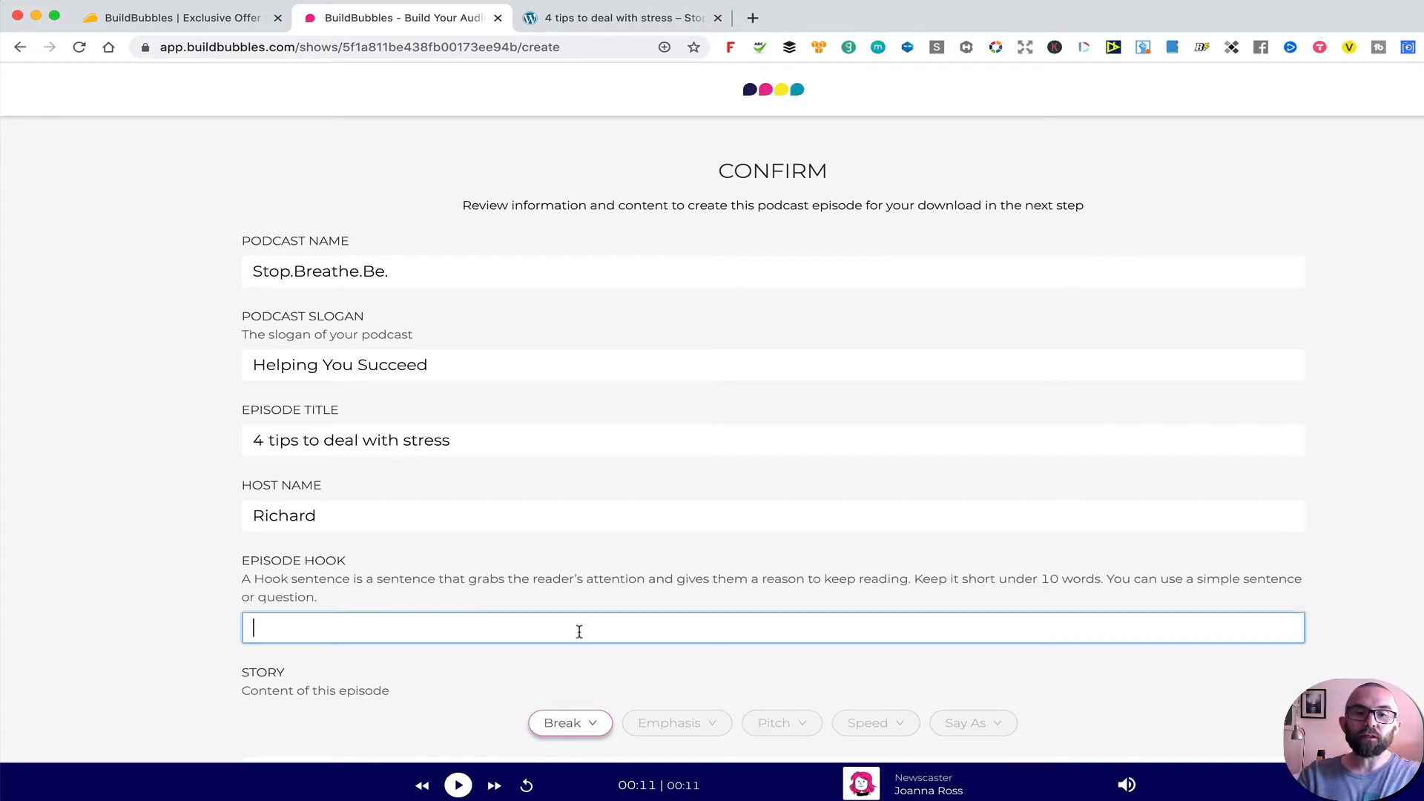
{"action": "type", "text": "dea"}
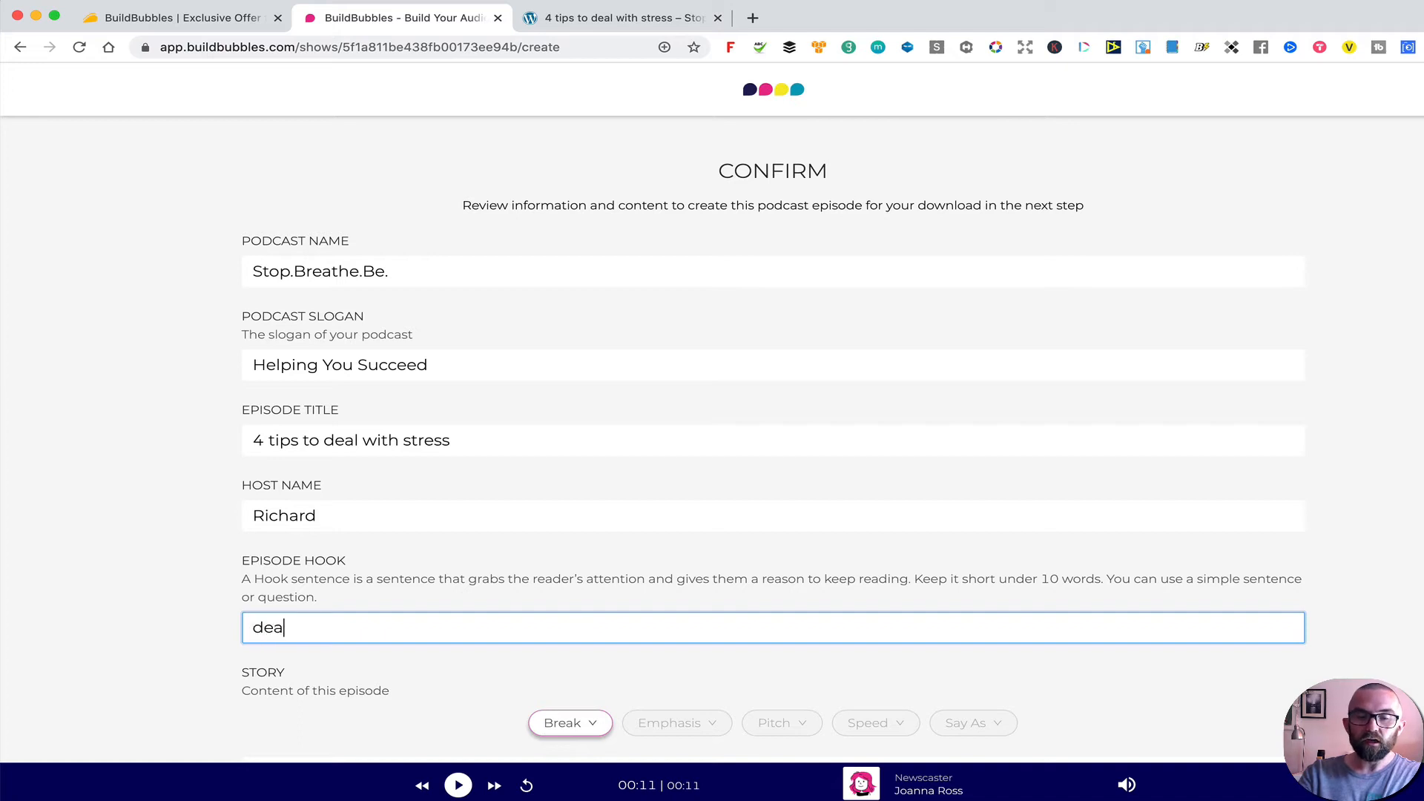
{"action": "type", "text": "ling with stress"}
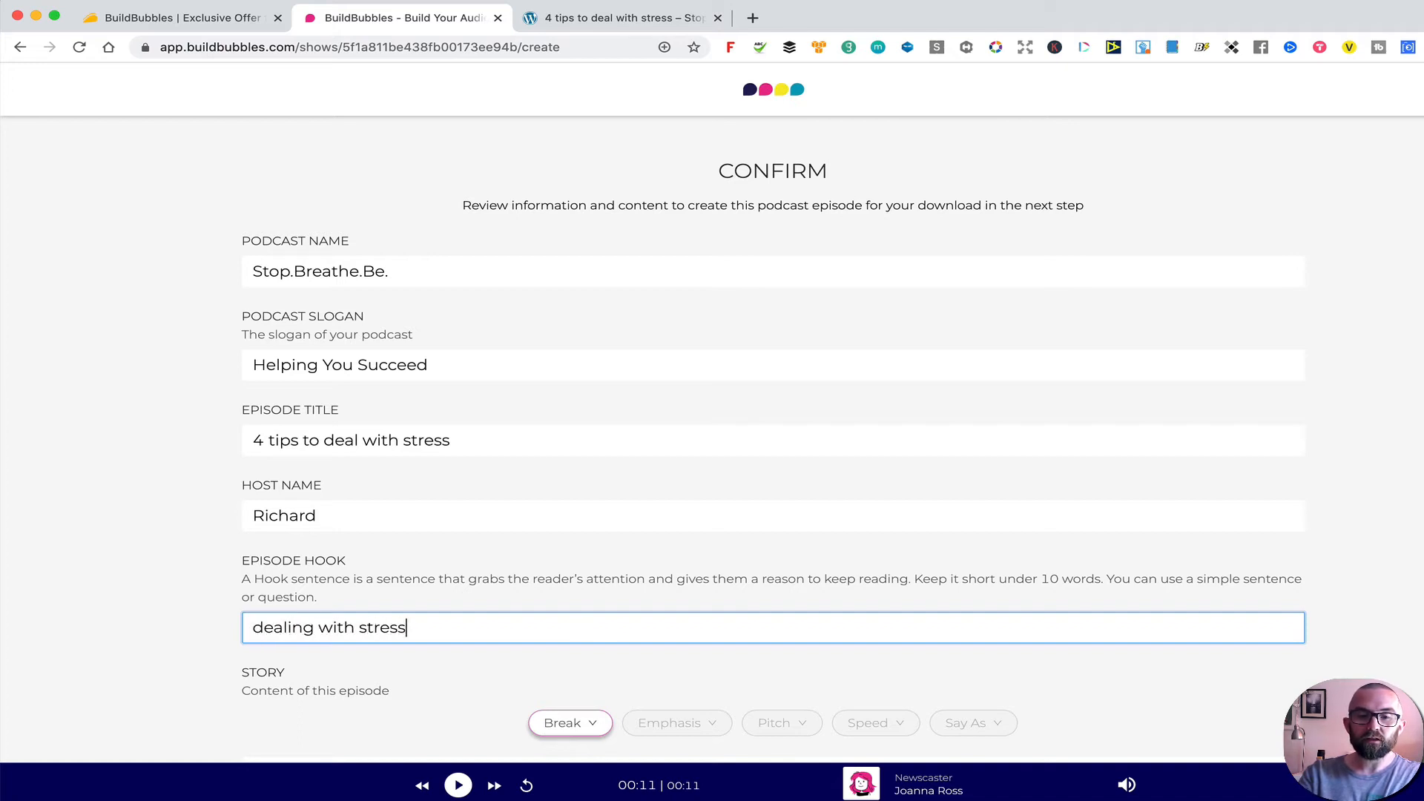
{"action": "type", "text": " is really"}
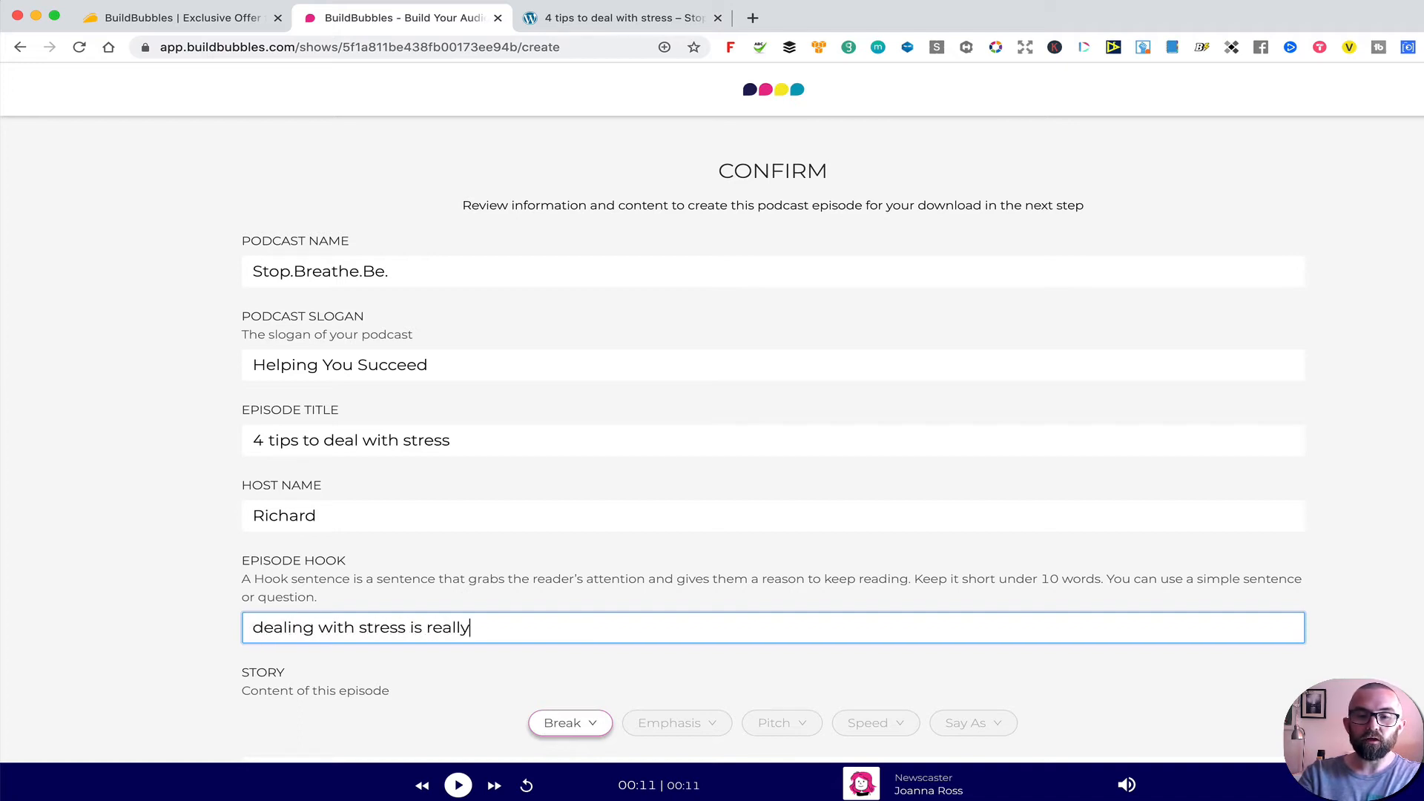
{"action": "type", "text": " important"}
Delete the blank lines between the first two paragraphs of the episode story
{"action": "scroll", "coordinate": [593, 578], "scroll_direction": "down", "scroll_amount": 5}
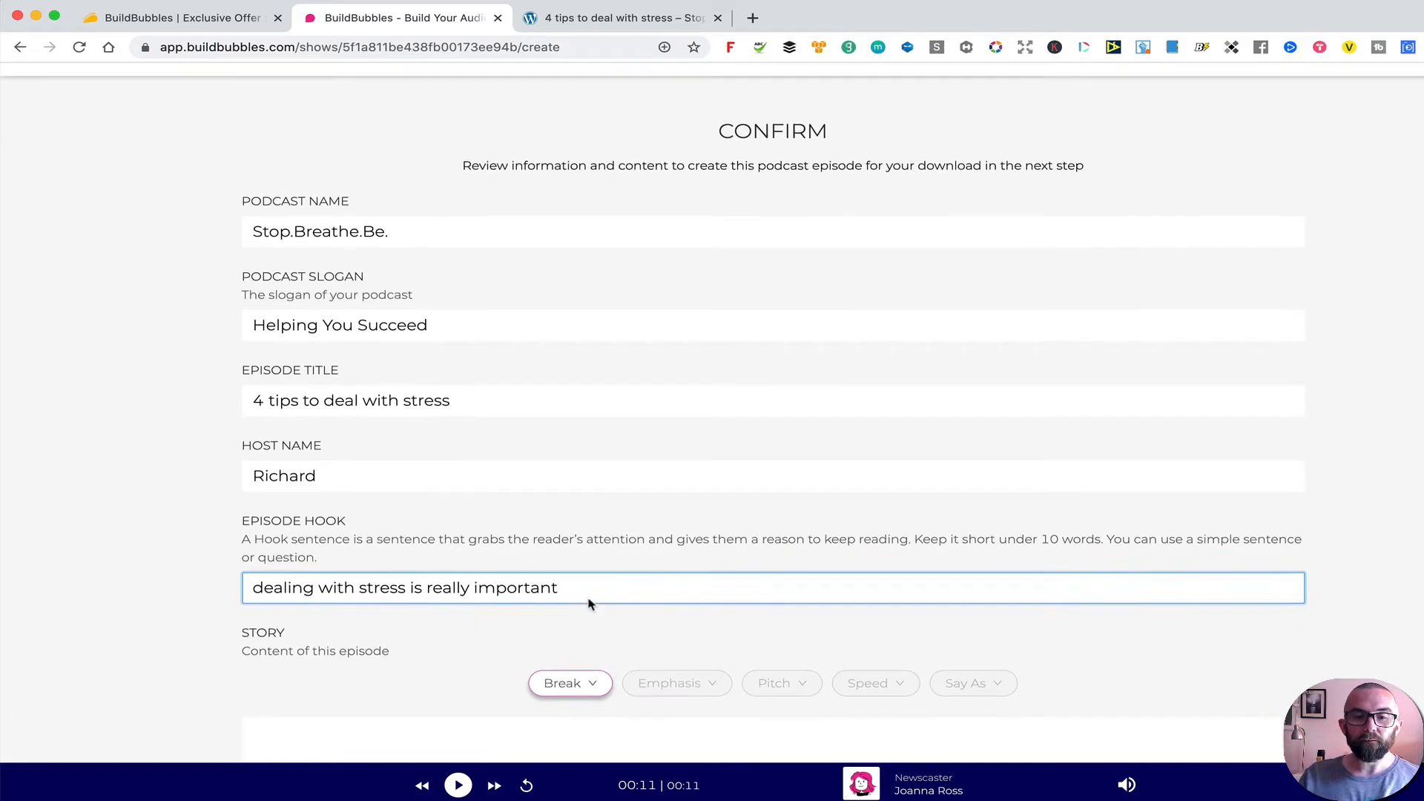
{"action": "scroll", "coordinate": [445, 549], "scroll_direction": "down", "scroll_amount": 2}
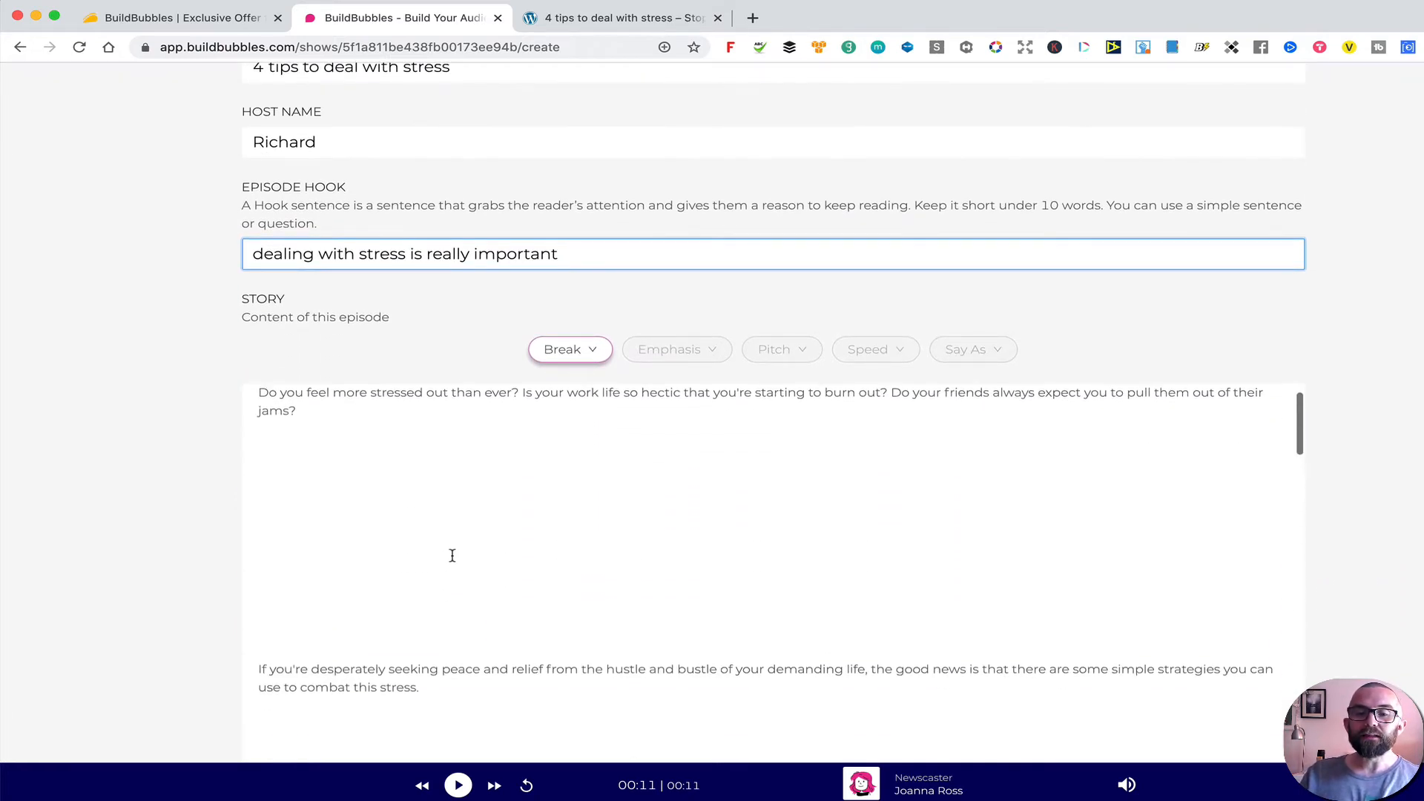
{"action": "left_click", "coordinate": [371, 545]}
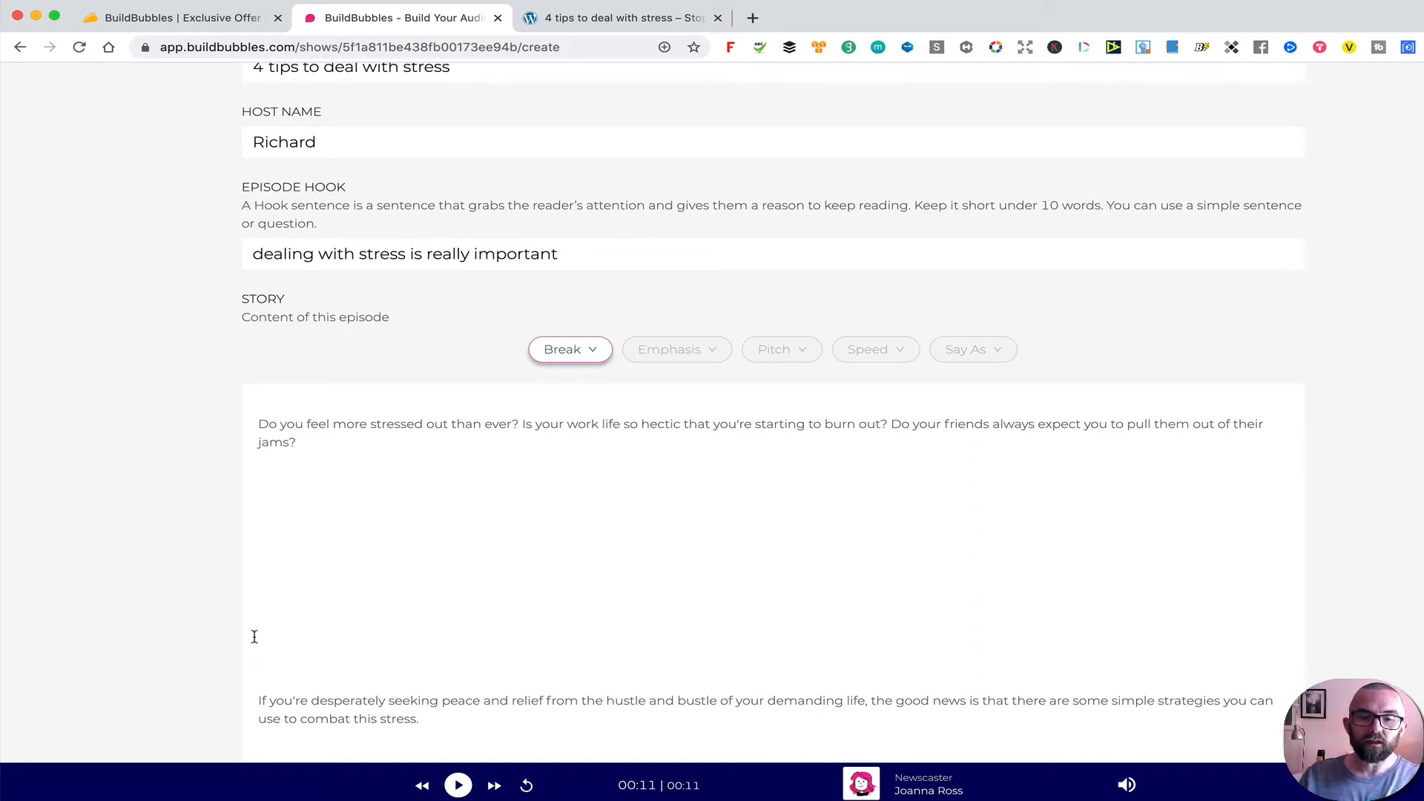
{"action": "left_click_drag", "start_coordinate": [255, 636], "coordinate": [256, 482]}
{"action": "key", "text": "BackSpace"}
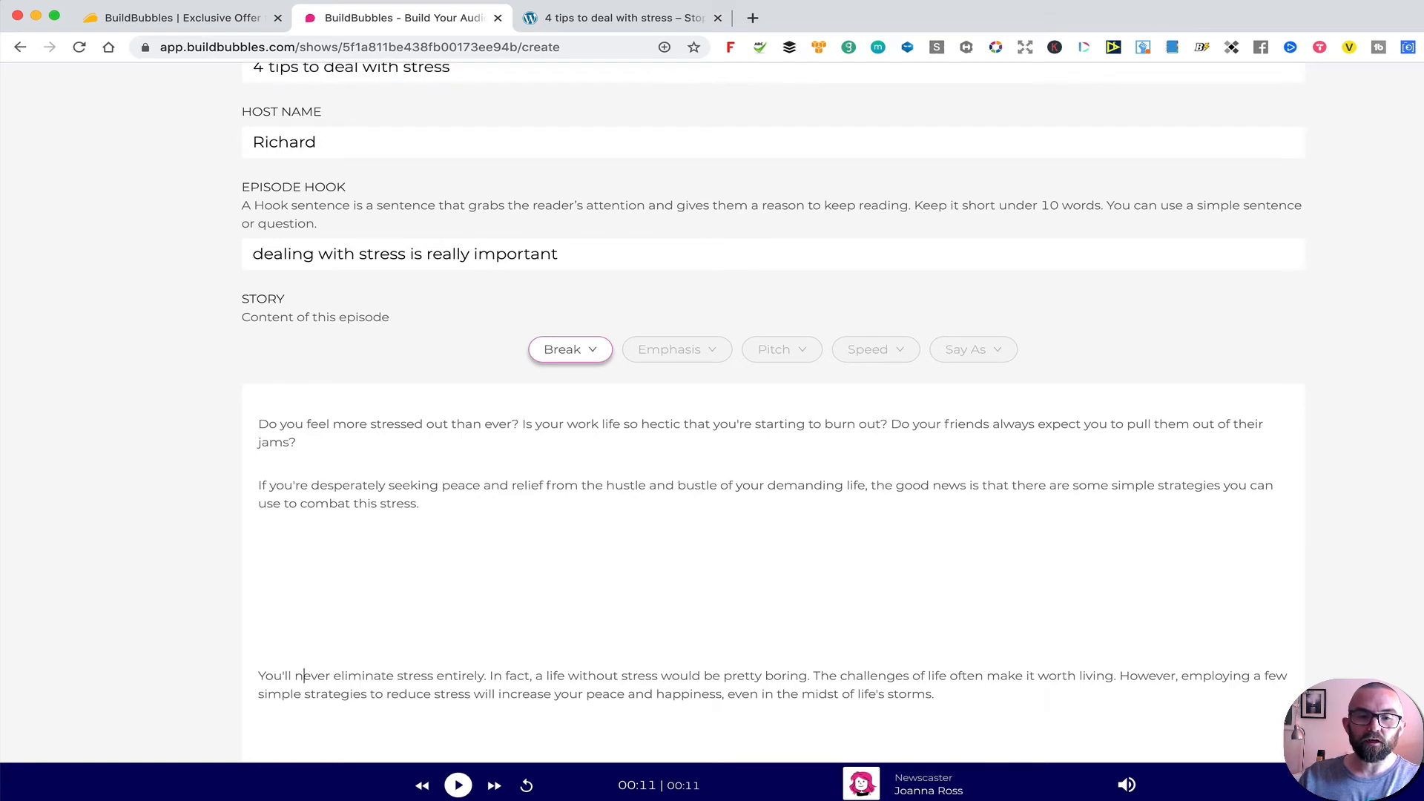
Remove the asterisks around "Drink as much water as possible." in the Nutrition section and start the fruits and vegetables tip on a new line
{"action": "scroll", "coordinate": [275, 317], "scroll_direction": "down", "scroll_amount": 10}
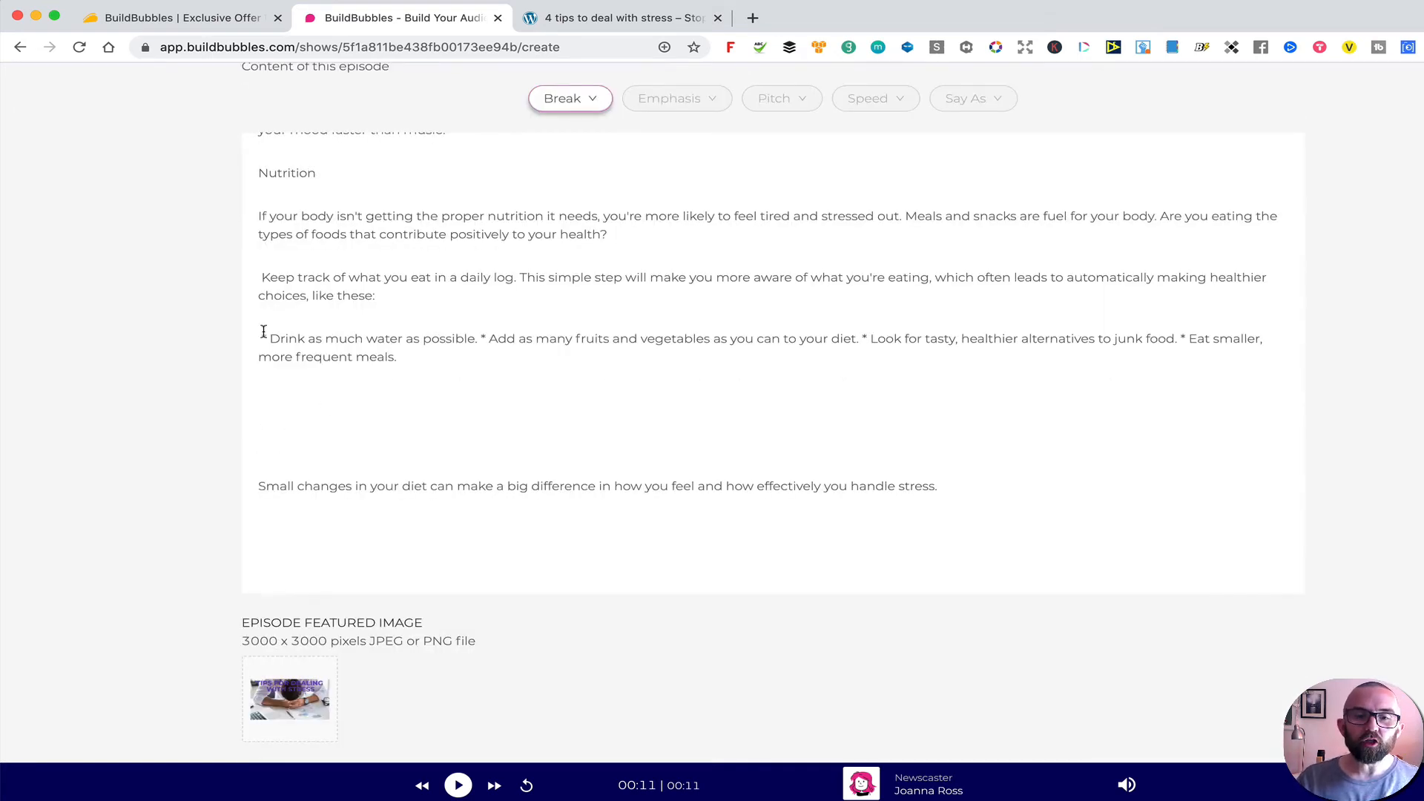
{"action": "left_click", "coordinate": [270, 339]}
{"action": "key", "text": "BackSpace"}
{"action": "key", "text": "BackSpace"}
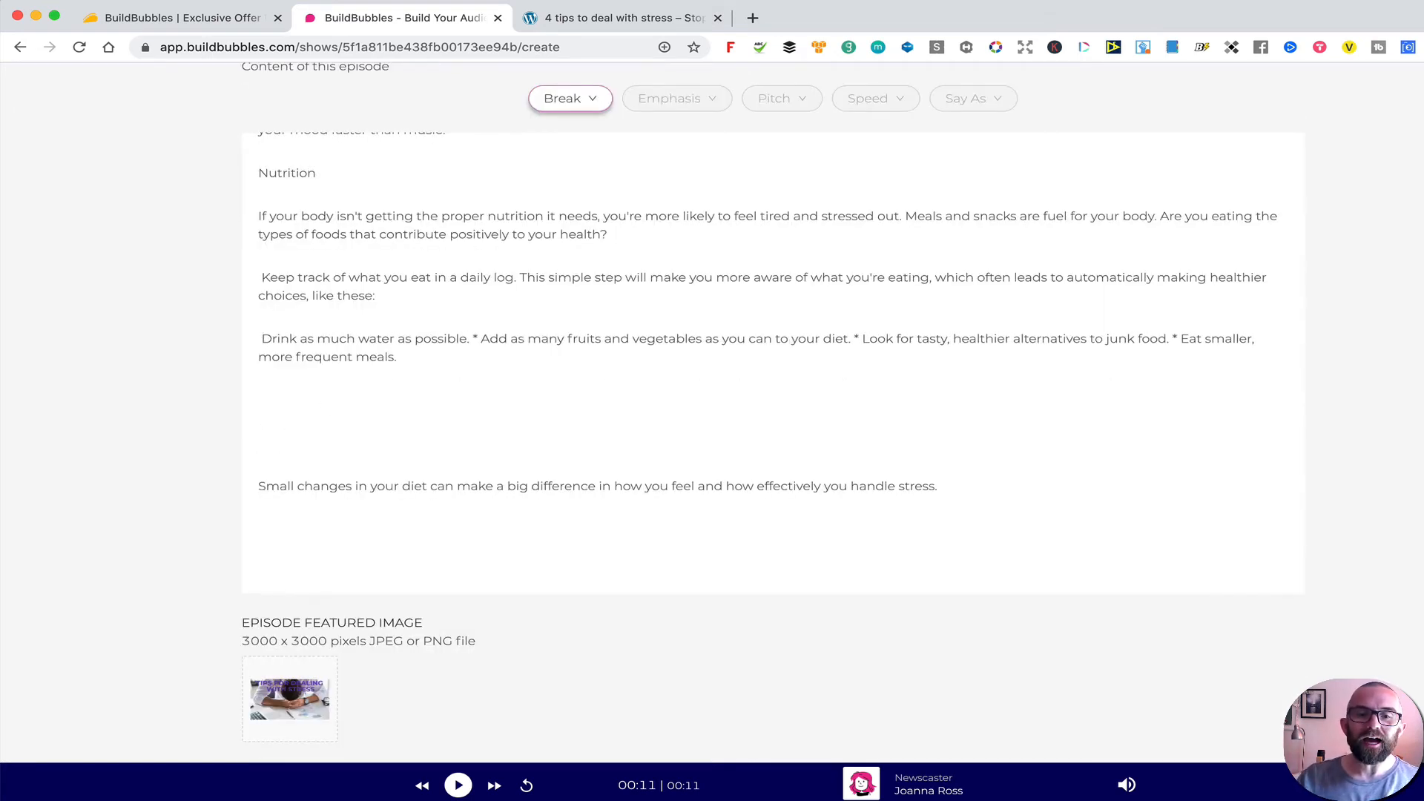
{"action": "left_click", "coordinate": [479, 338]}
{"action": "key", "text": "BackSpace"}
{"action": "key", "text": "BackSpace"}
{"action": "key", "text": "Return"}
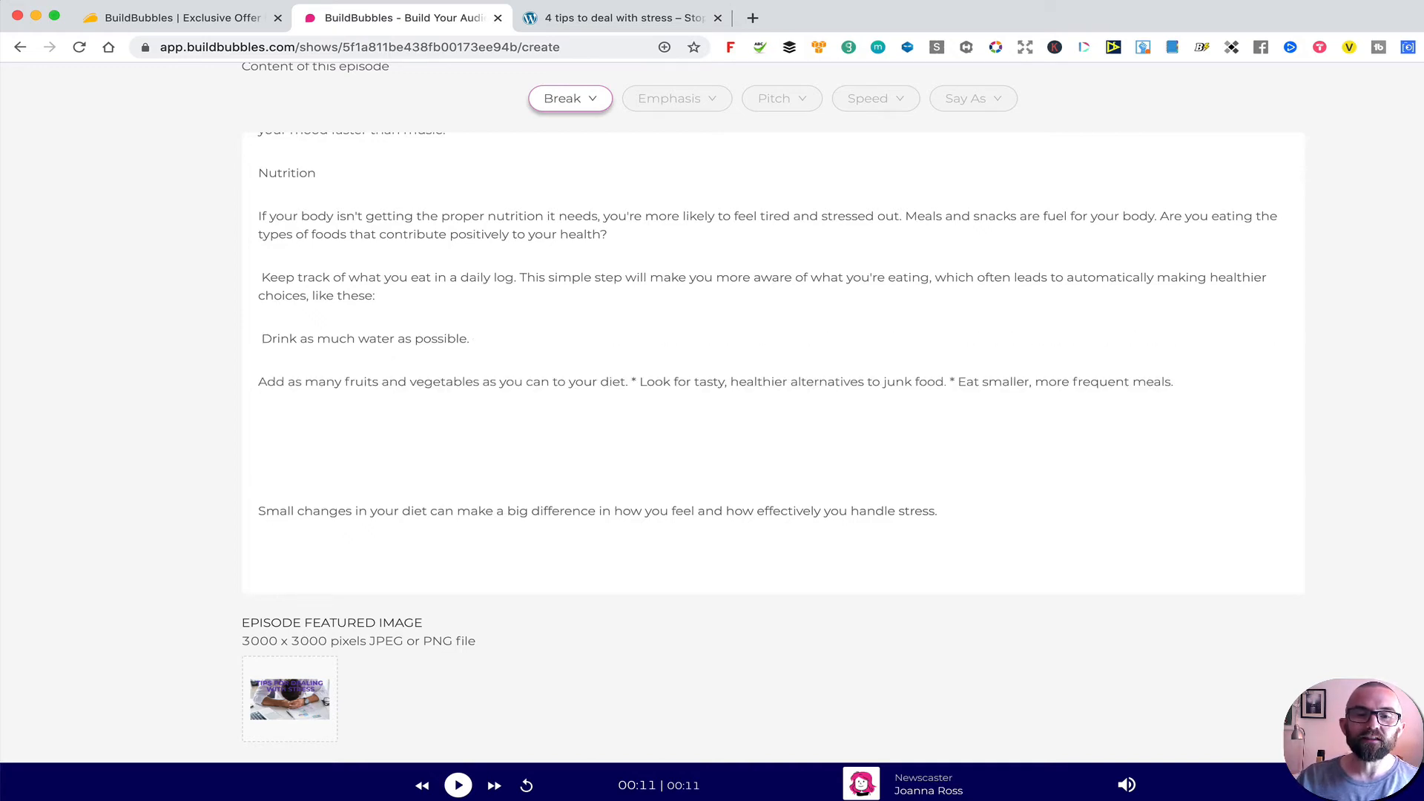
Put the junk food and smaller meals tips on separate lines without asterisks and remove the blank lines after them
{"action": "left_click", "coordinate": [639, 382]}
{"action": "key", "text": "BackSpace"}
{"action": "key", "text": "BackSpace"}
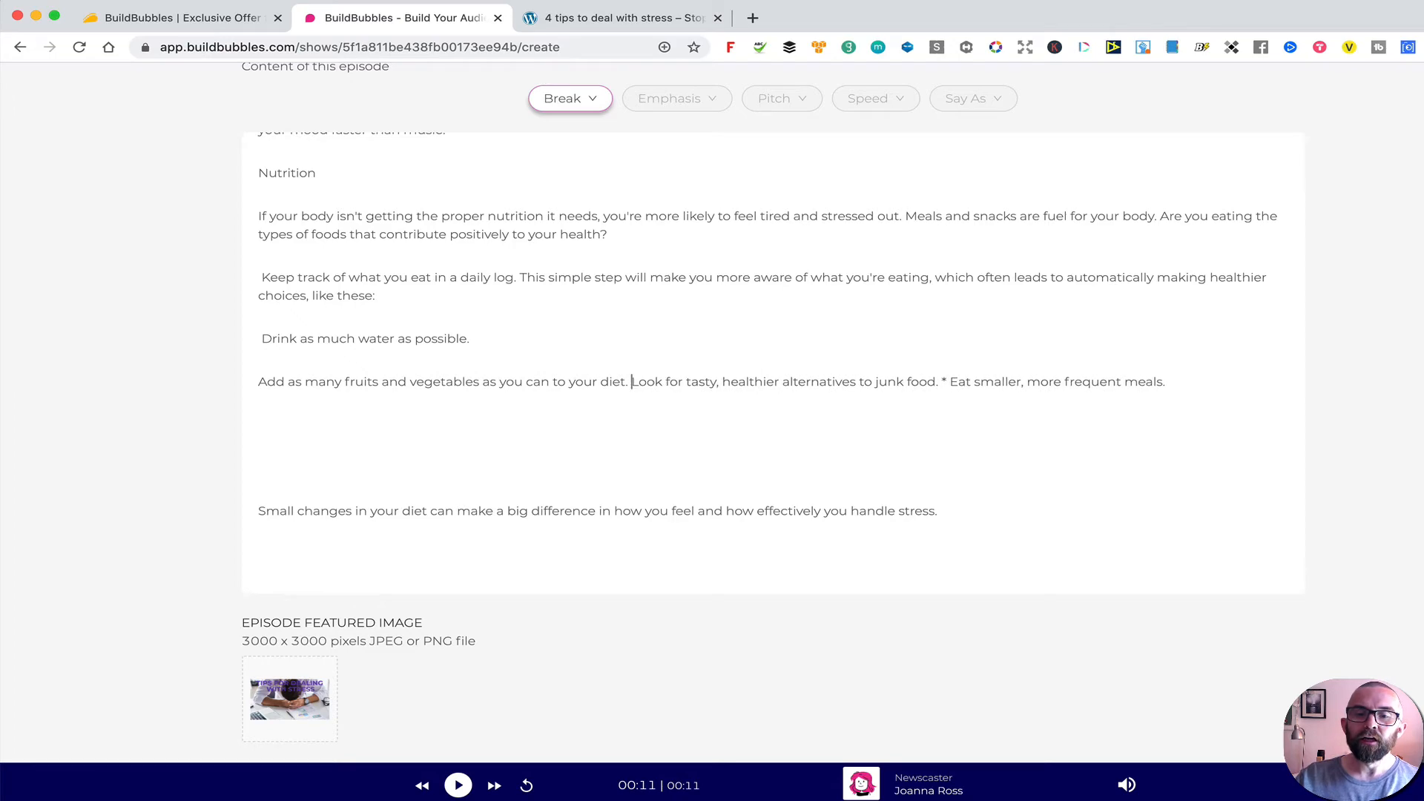
{"action": "key", "text": "Return"}
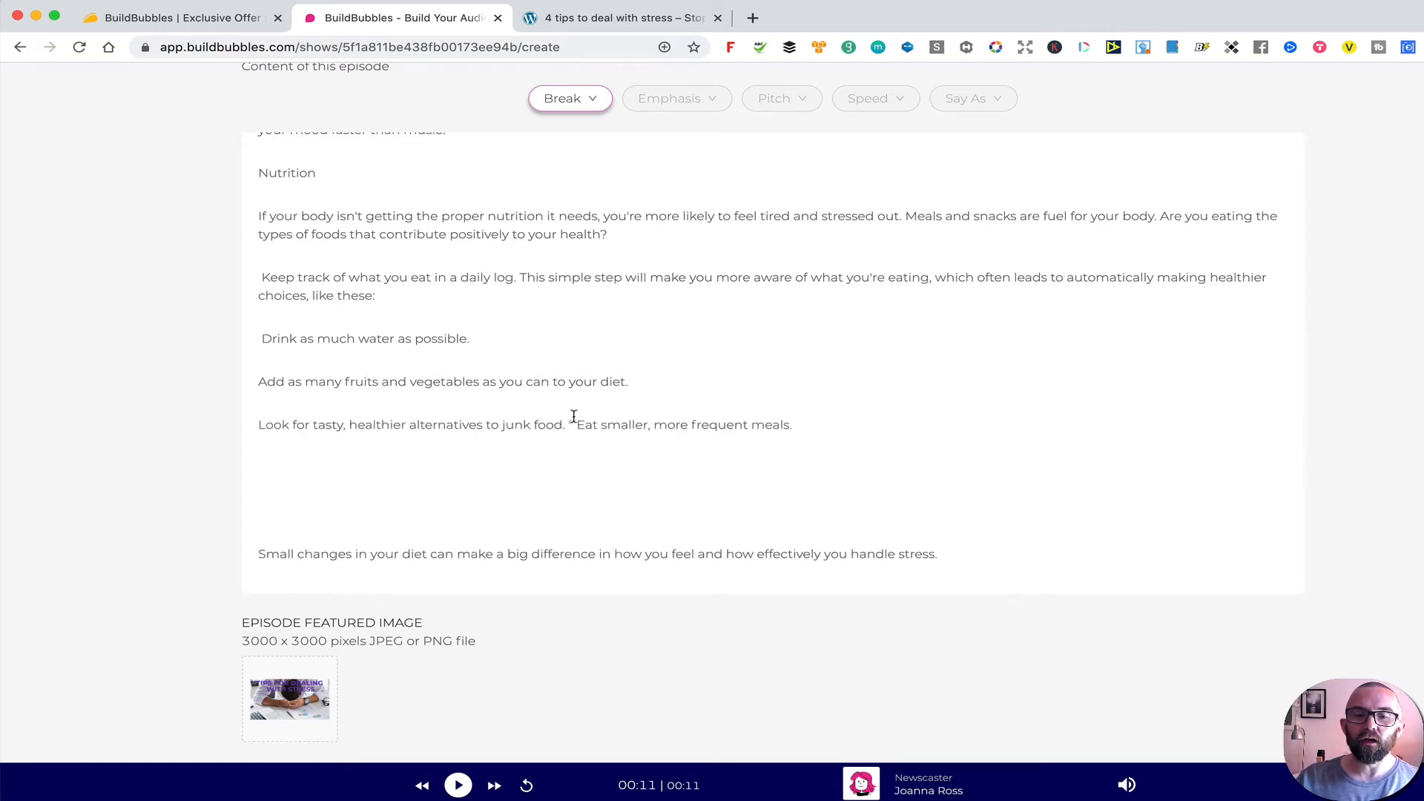
{"action": "left_click", "coordinate": [797, 428]}
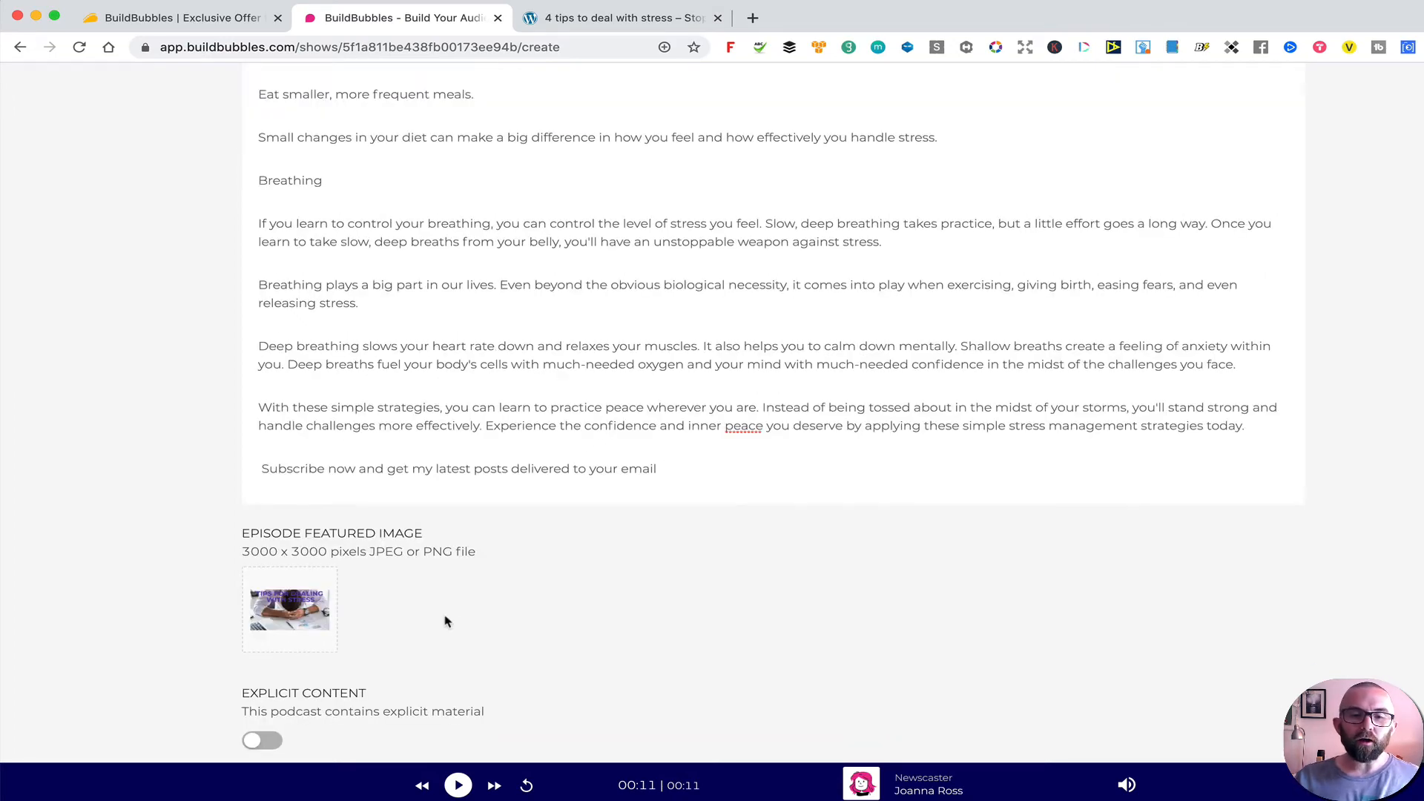
Turn off publishing the episode right away and create the podcast
{"action": "scroll", "coordinate": [445, 621], "scroll_direction": "down", "scroll_amount": 3}
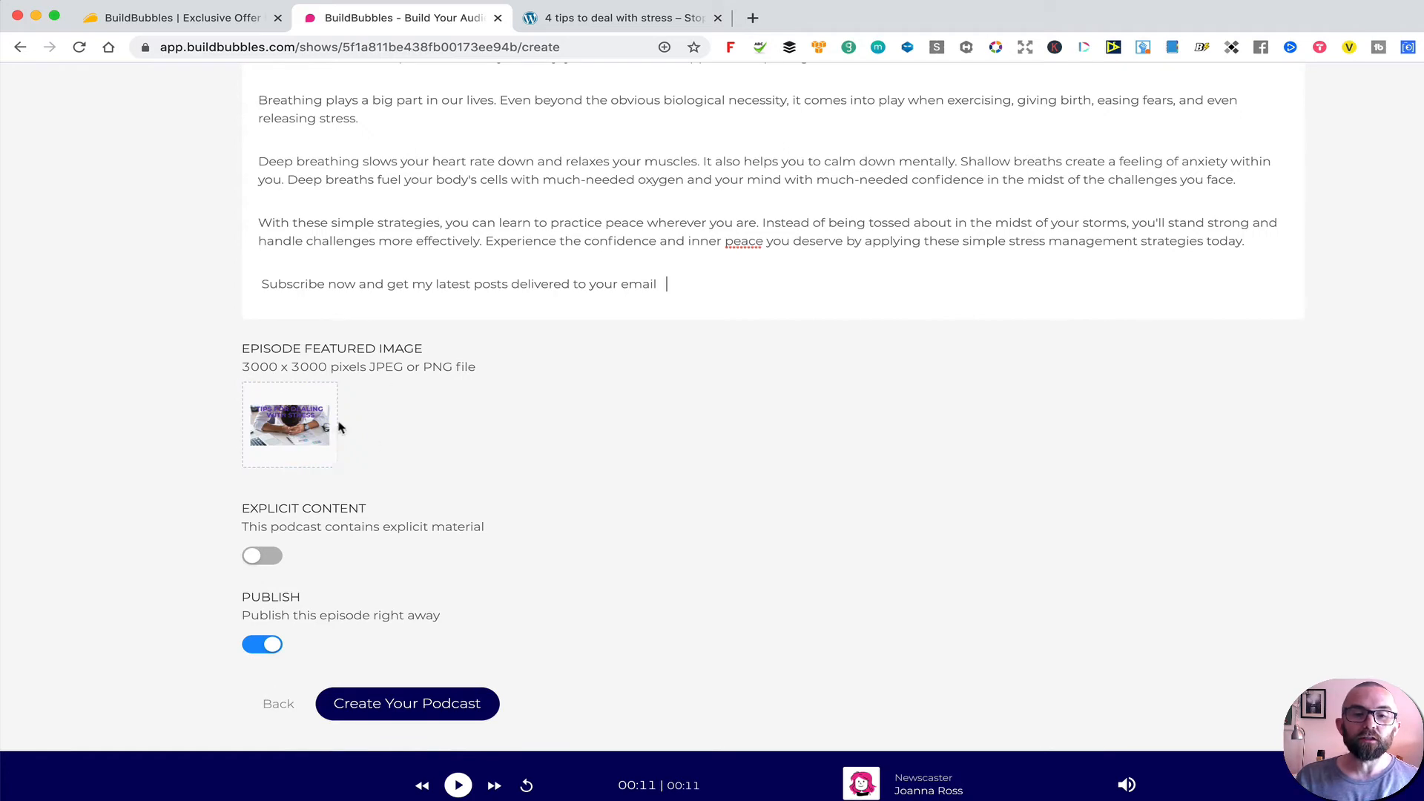
{"action": "left_click", "coordinate": [267, 412]}
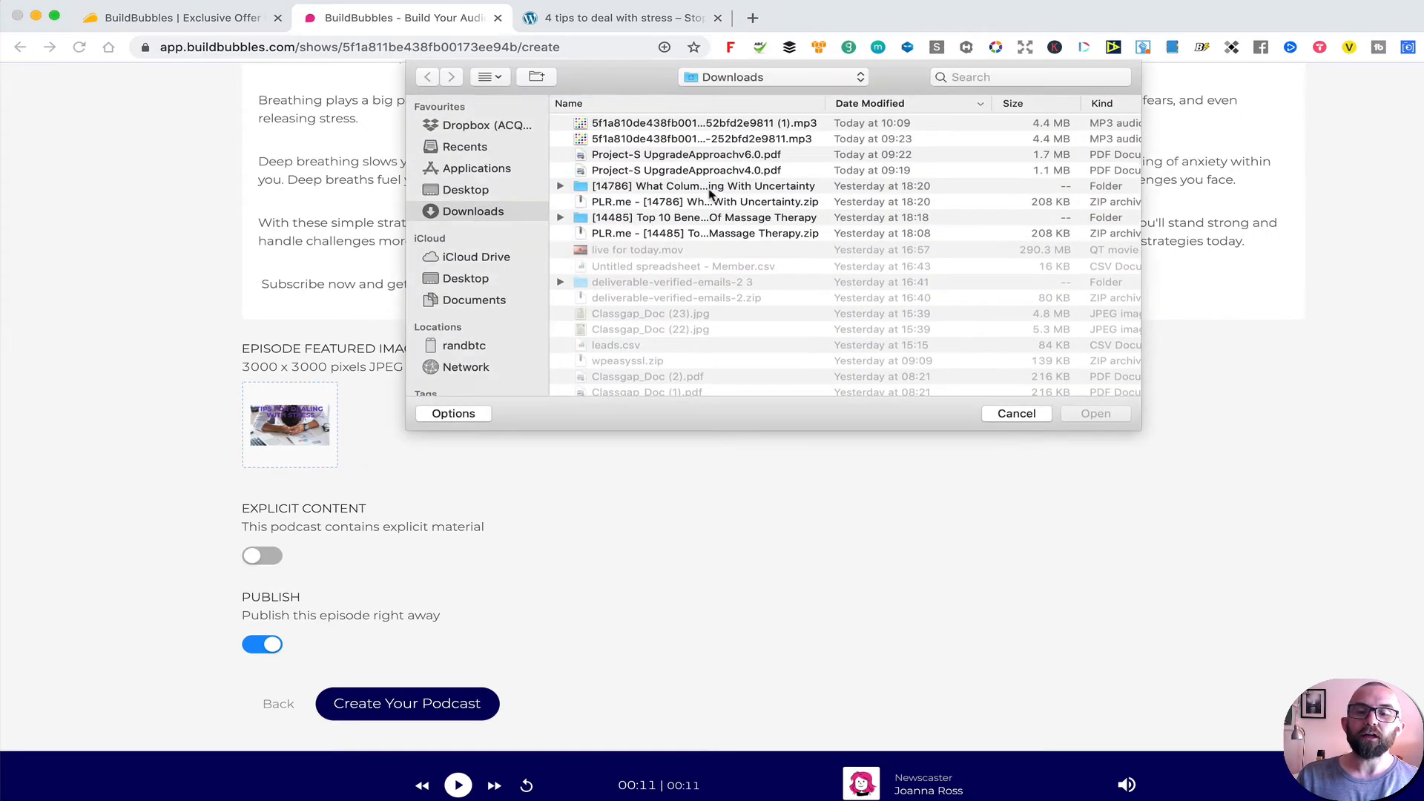
{"action": "left_click", "coordinate": [1016, 414]}
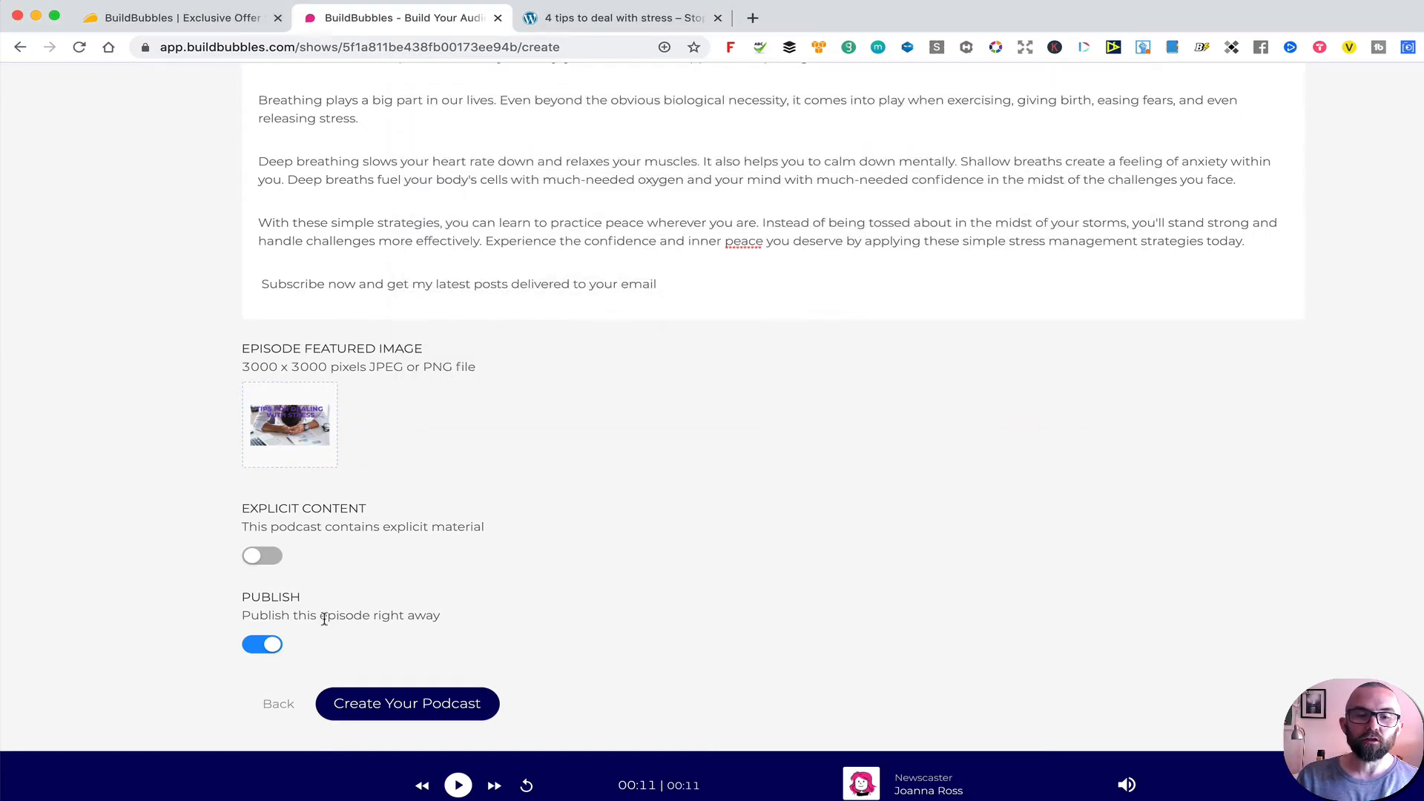
{"action": "left_click", "coordinate": [278, 643]}
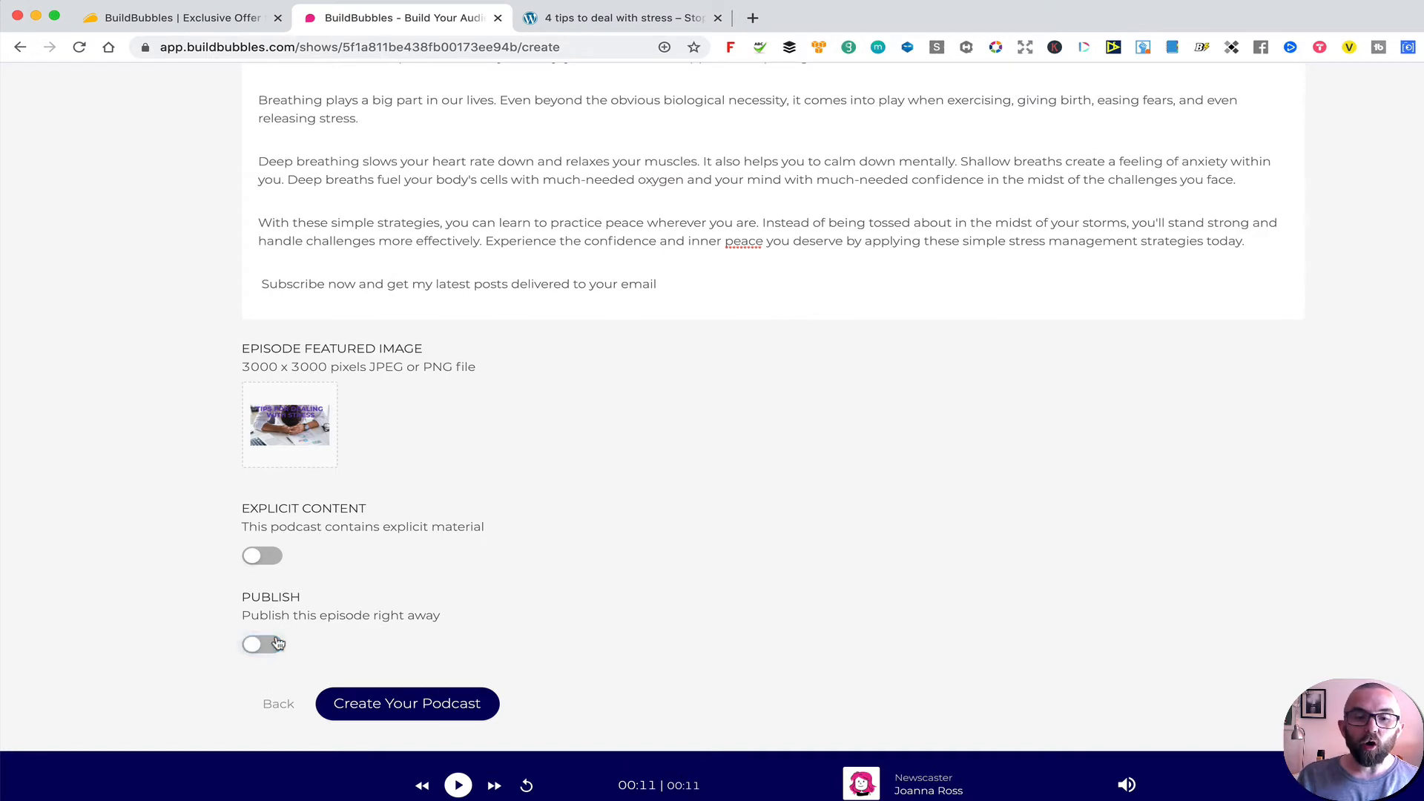
{"action": "left_click", "coordinate": [376, 703]}
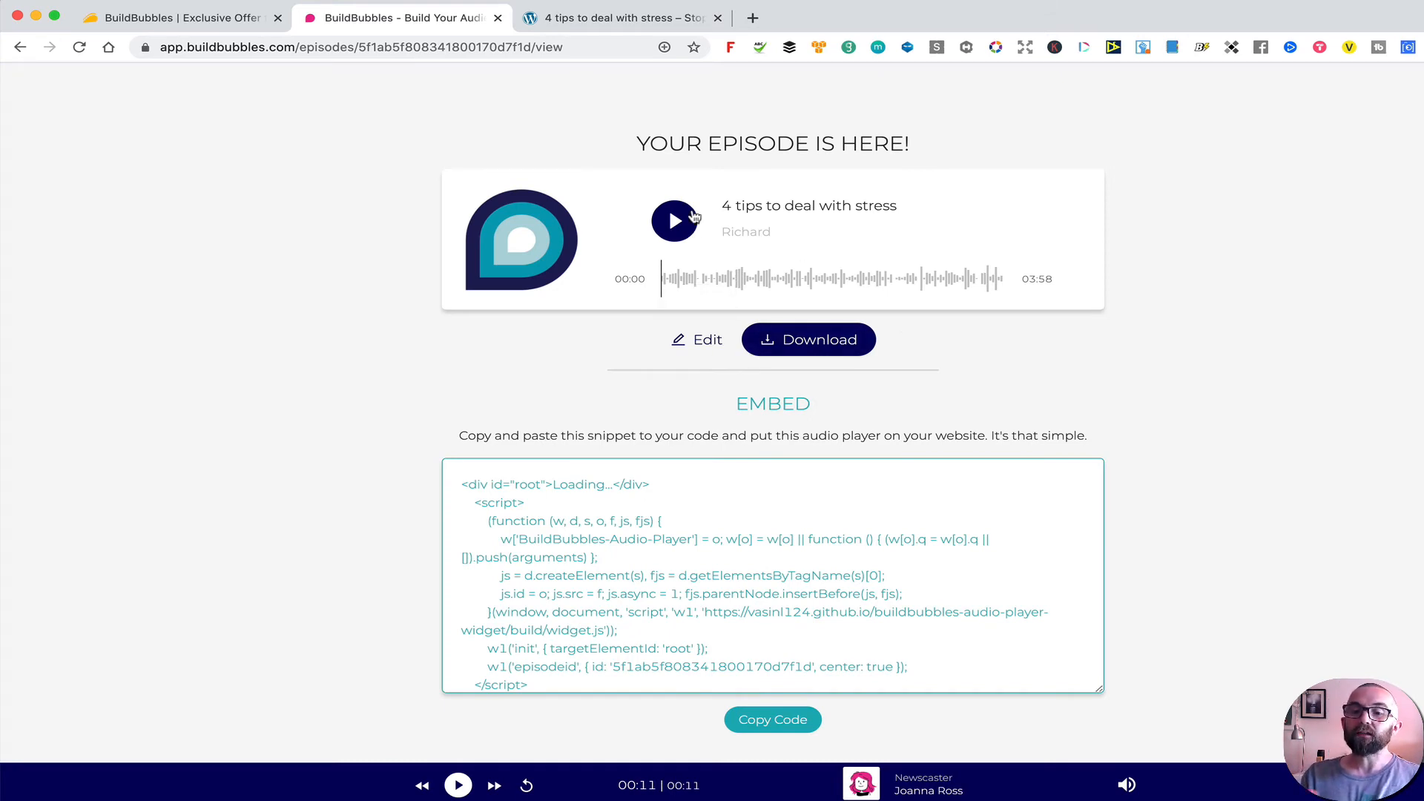
Edit the episode's first intro block so its second line begins "This is the Stop.Breathe.Be, Podcast With" and save it
{"action": "left_click", "coordinate": [696, 339]}
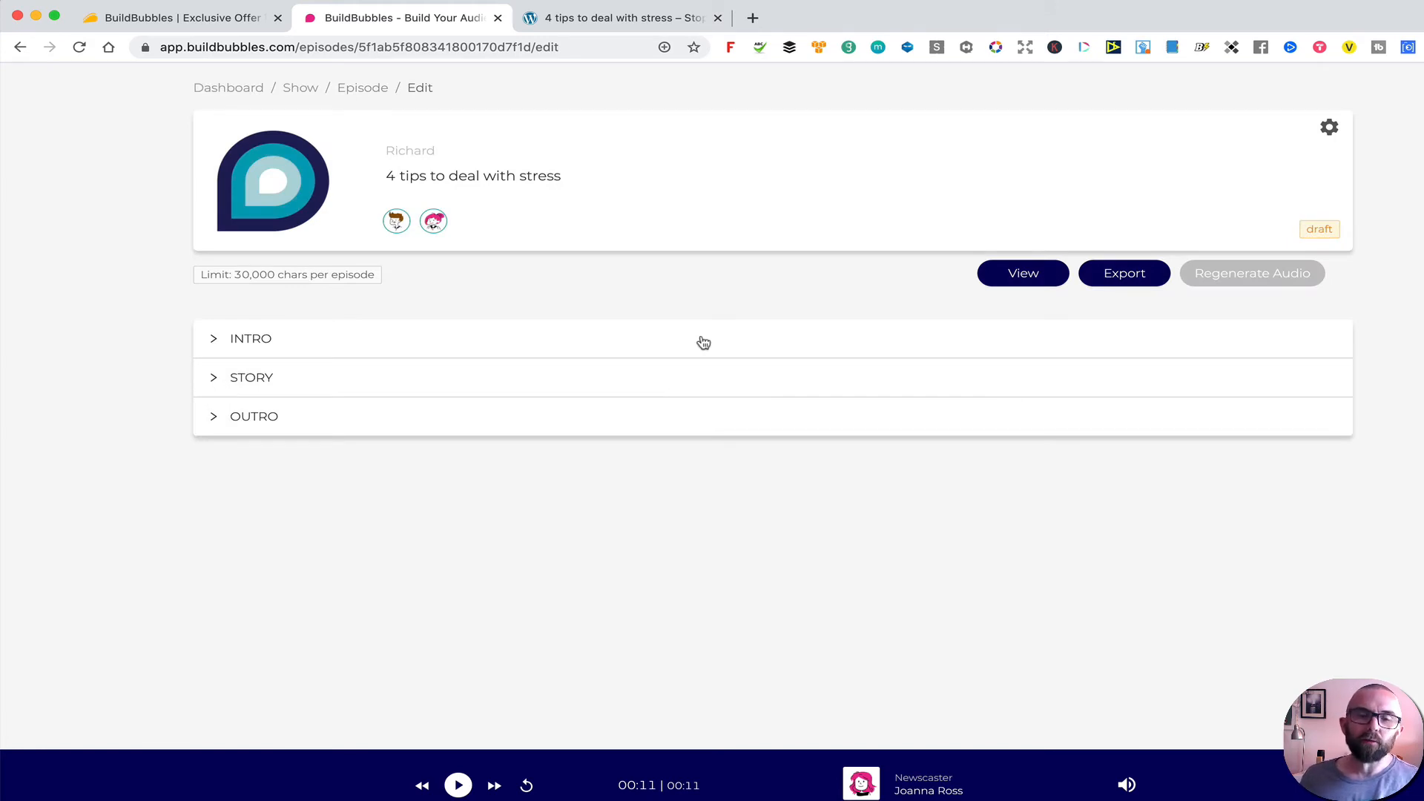
{"action": "left_click", "coordinate": [238, 352]}
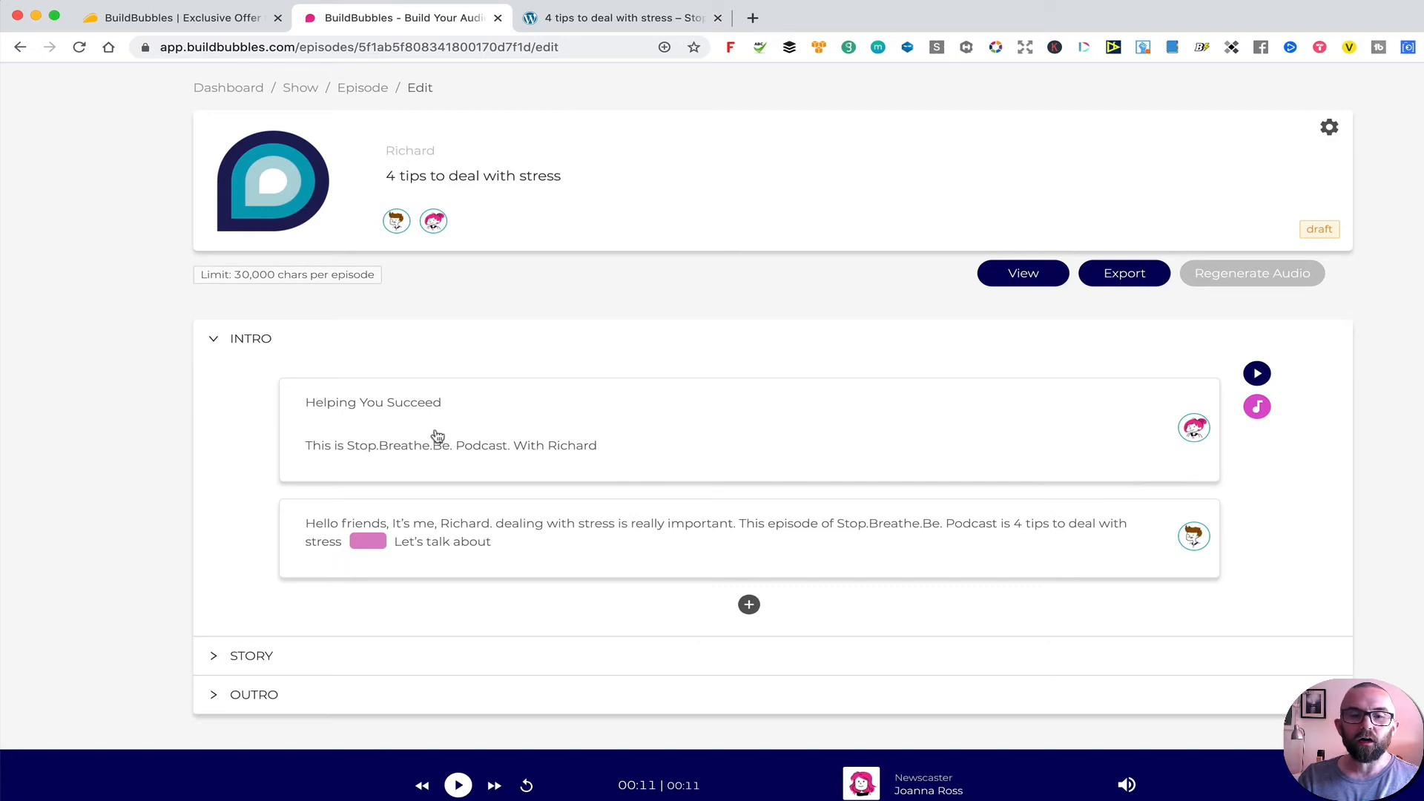
{"action": "left_click", "coordinate": [488, 442]}
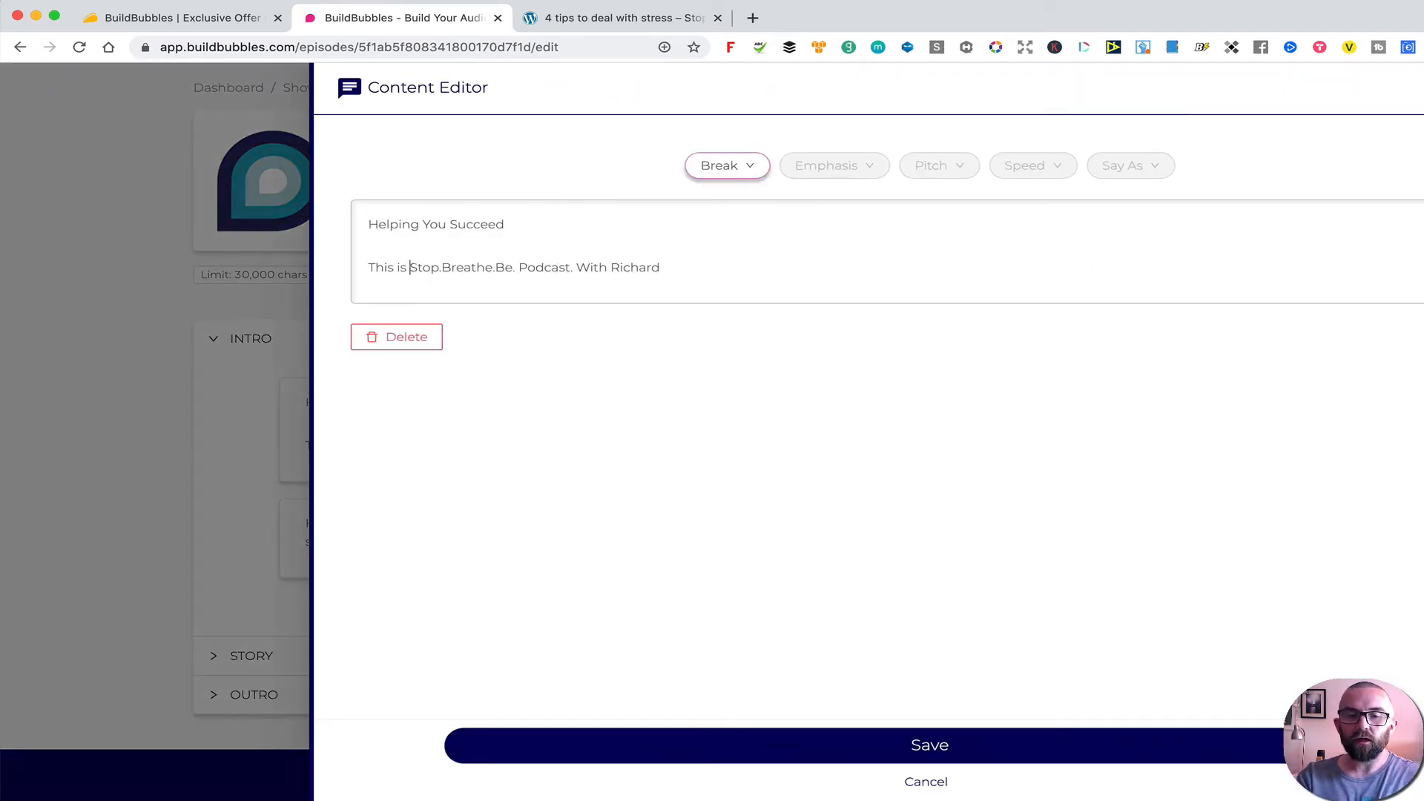
{"action": "type", "text": "the"}
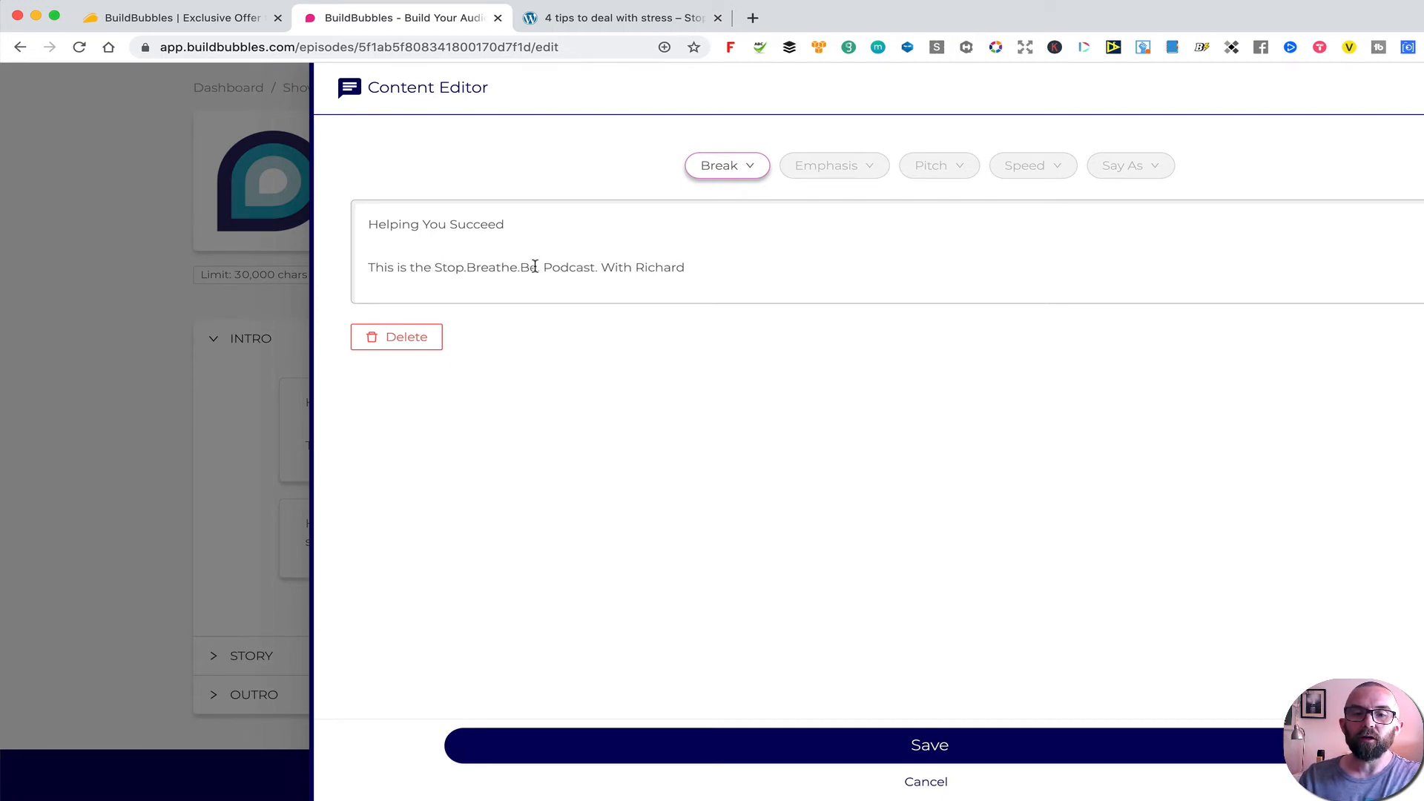
{"action": "key", "text": "Delete"}
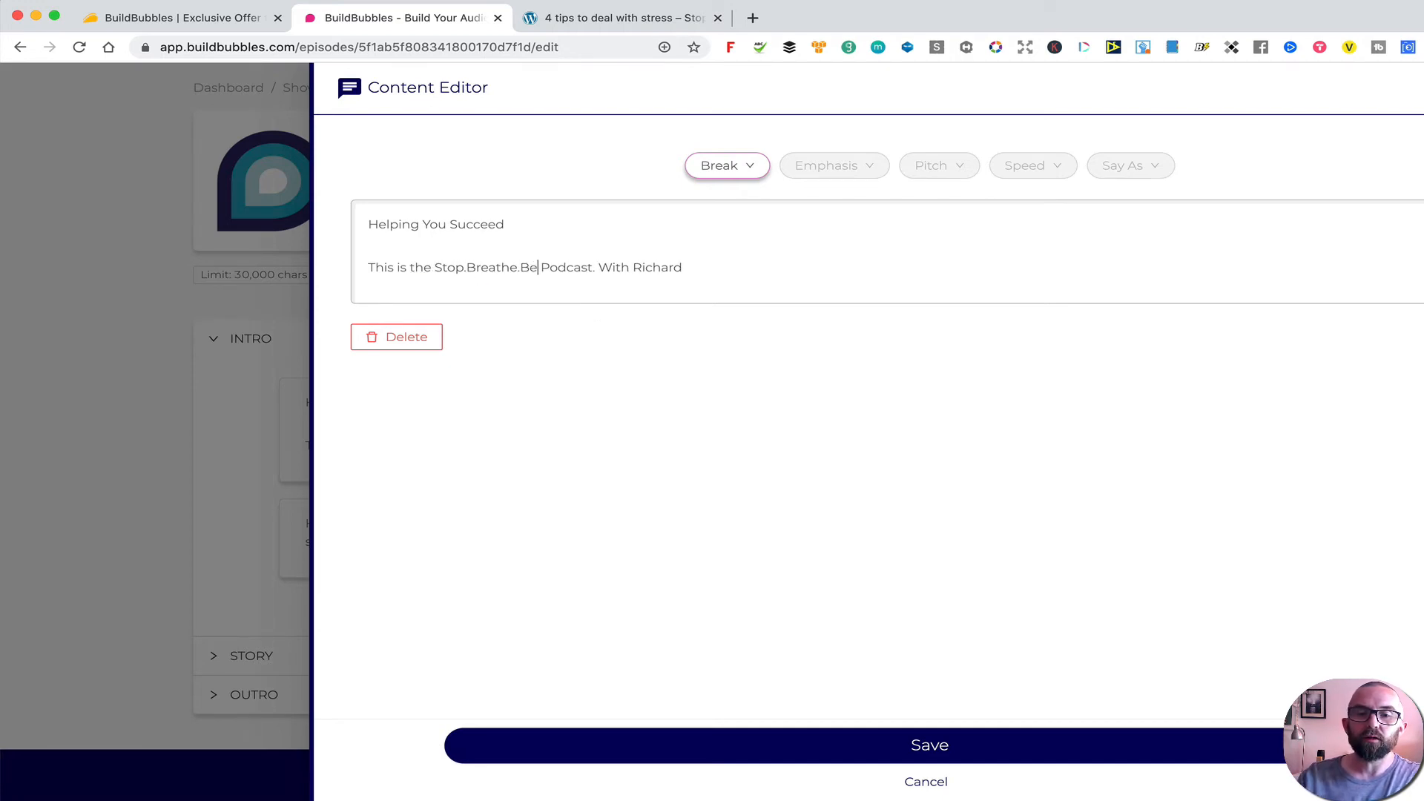
{"action": "type", "text": ","}
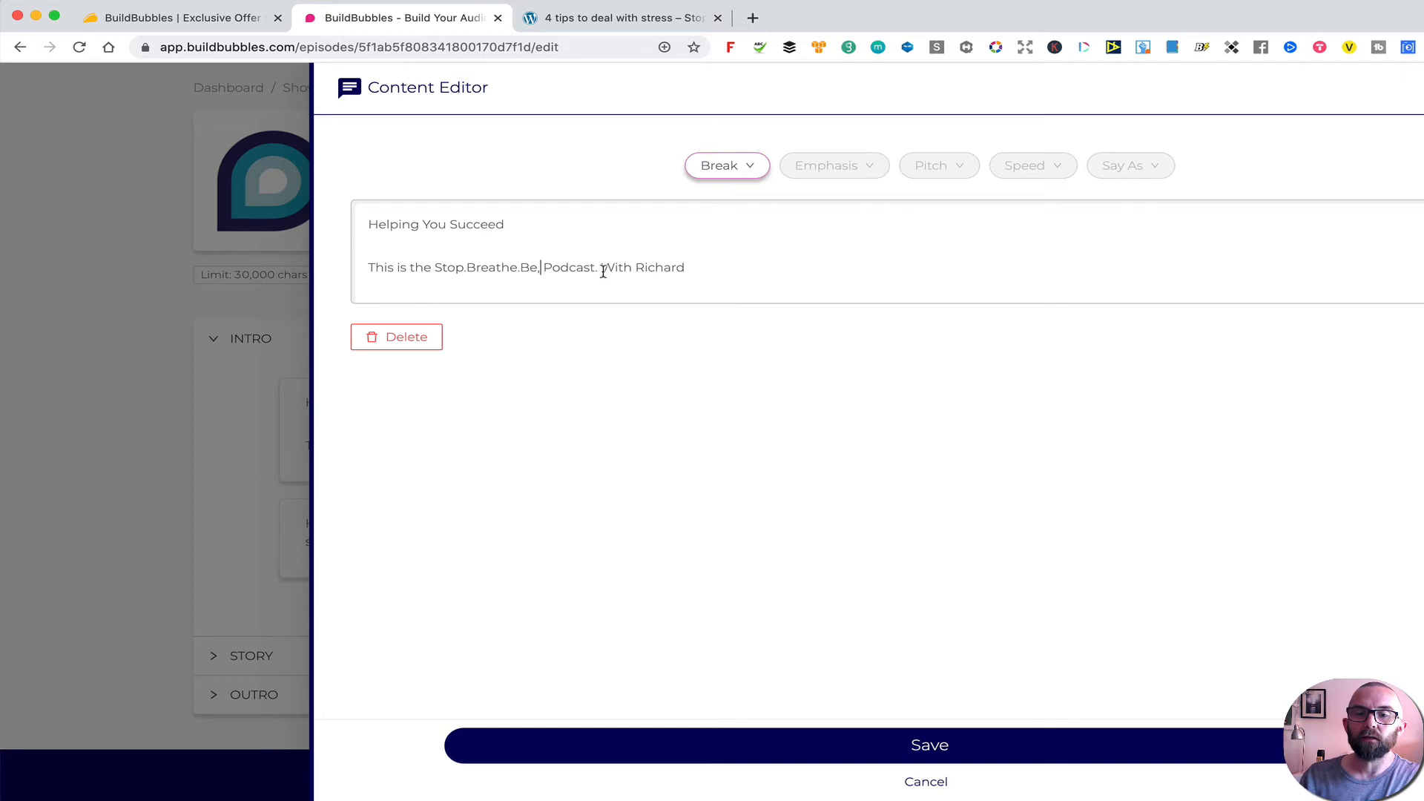
{"action": "key", "text": "BackSpace"}
{"action": "key", "text": "BackSpace"}
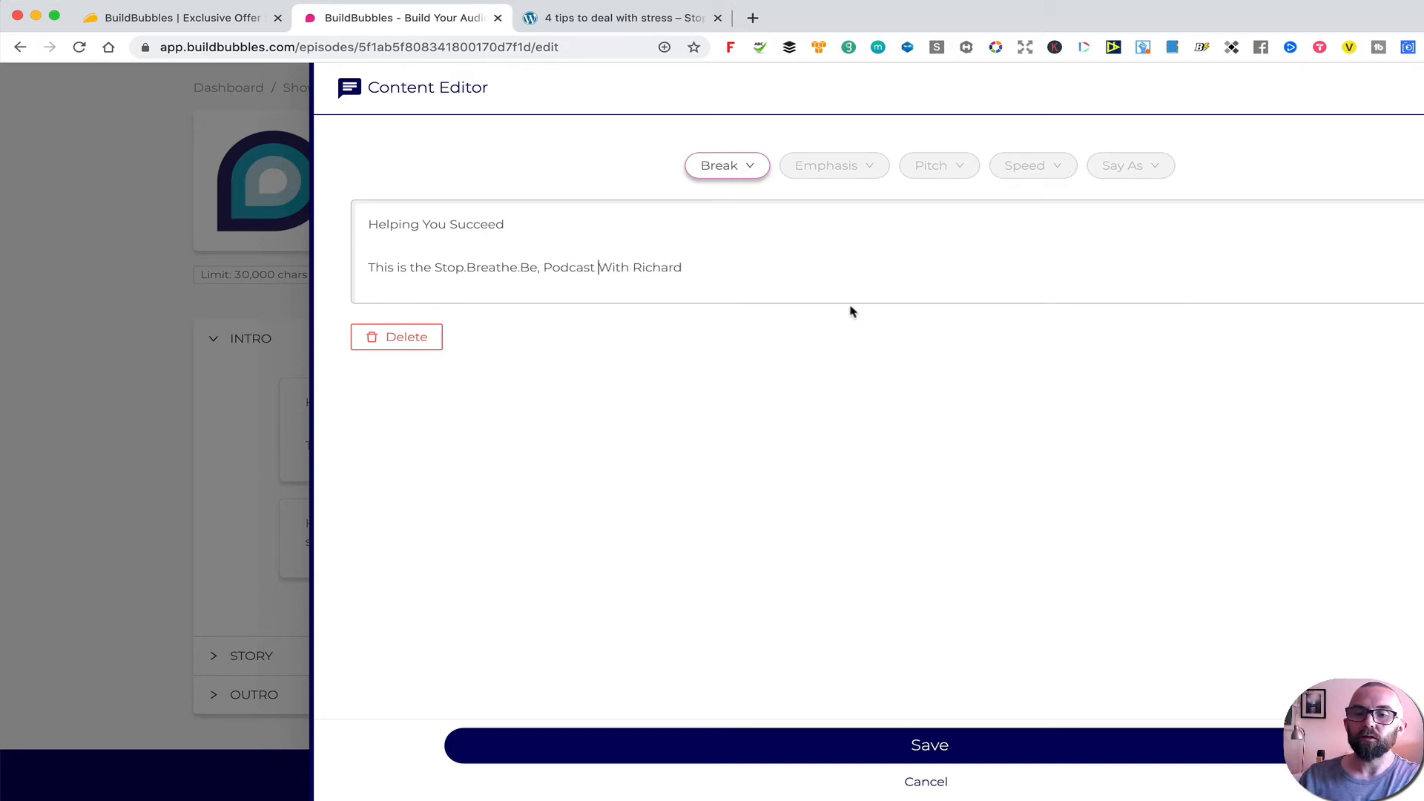
{"action": "left_click", "coordinate": [1159, 744]}
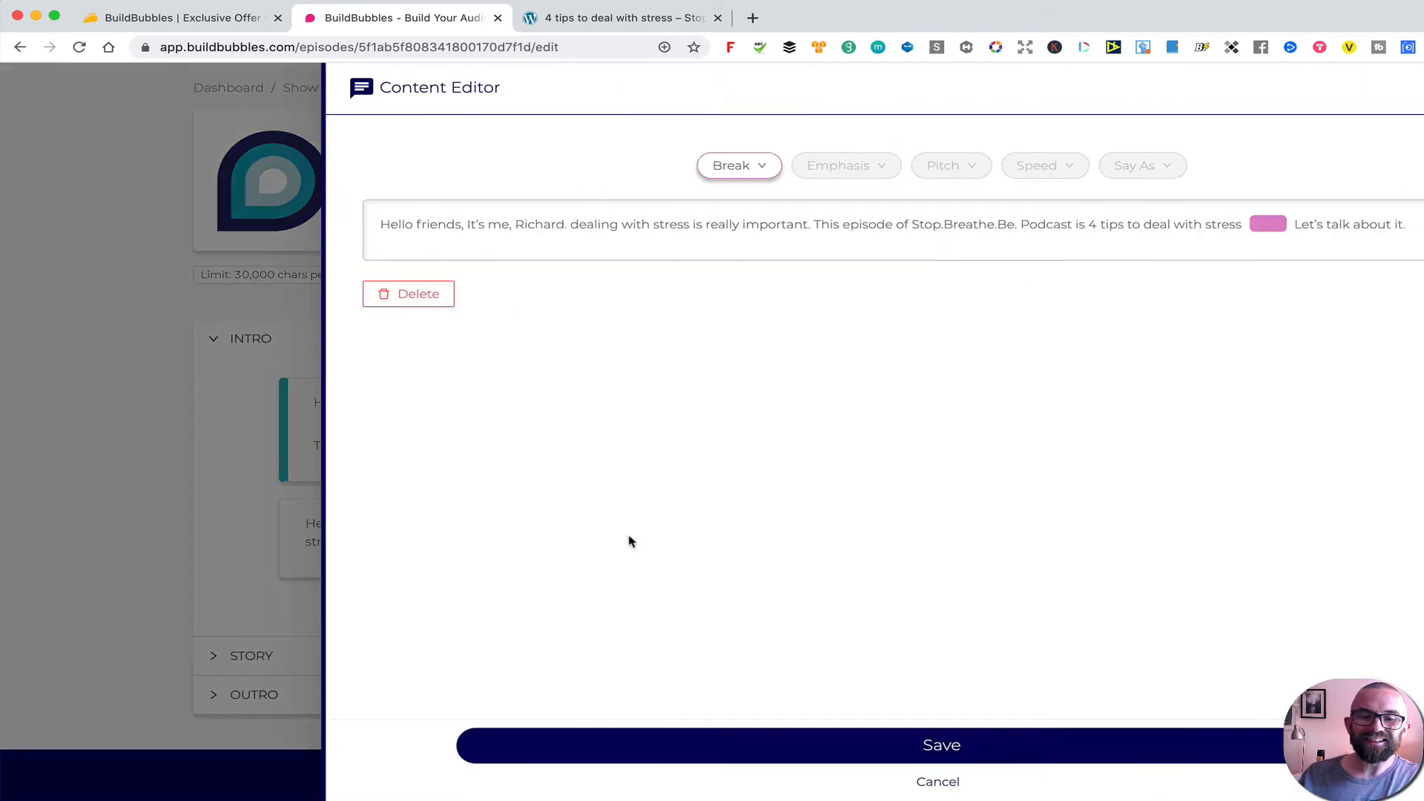
Rewrite the second intro block as "Dealing with stress is really important. In this episode of the Stop.Breathe.Be, Podcast we discuss 4 tips to deal with stress"
{"action": "left_click", "coordinate": [629, 541]}
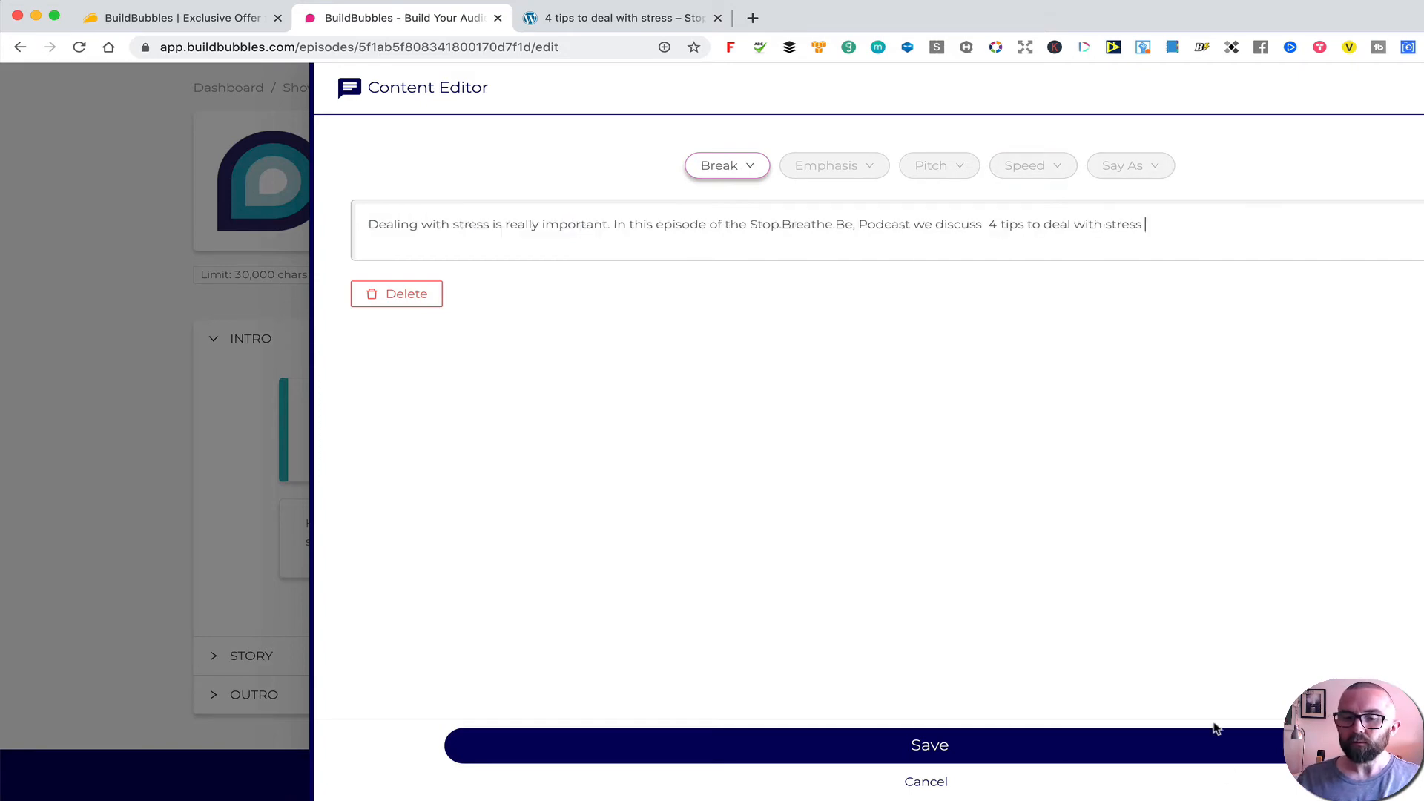
{"action": "left_click", "coordinate": [1187, 753]}
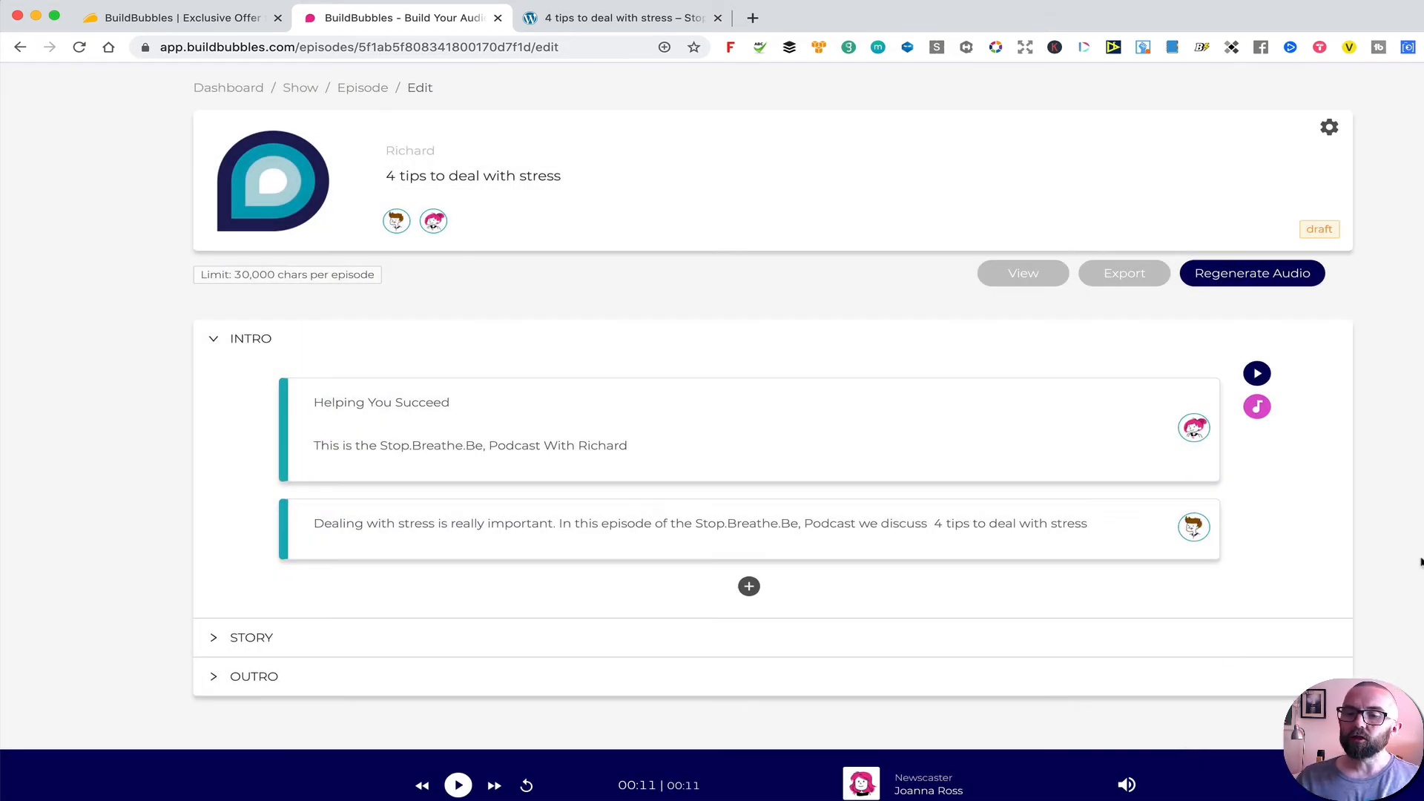
Change the intro's background music to the track "Inspiration" and save it
{"action": "left_click", "coordinate": [1258, 406]}
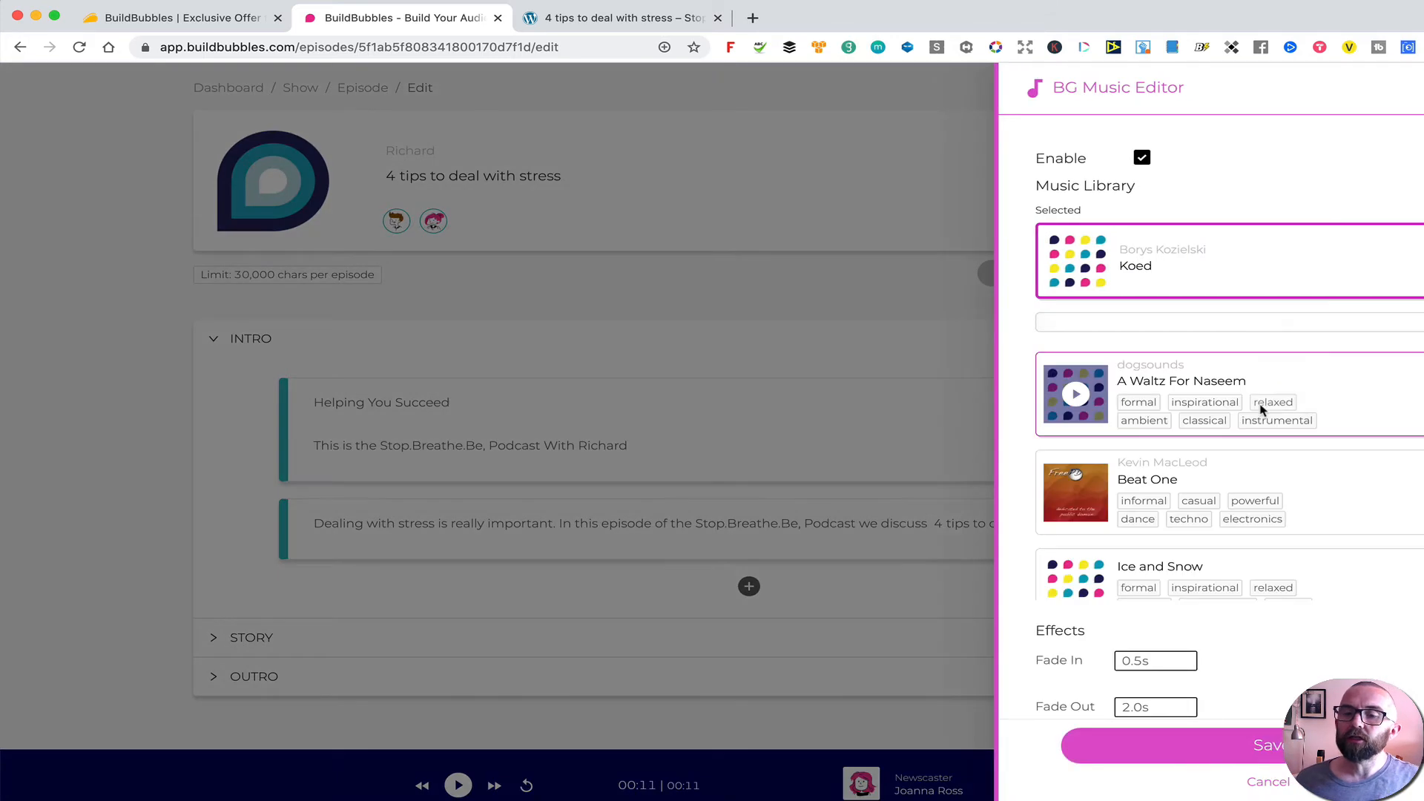
{"action": "scroll", "coordinate": [1203, 426], "scroll_direction": "down", "scroll_amount": 10}
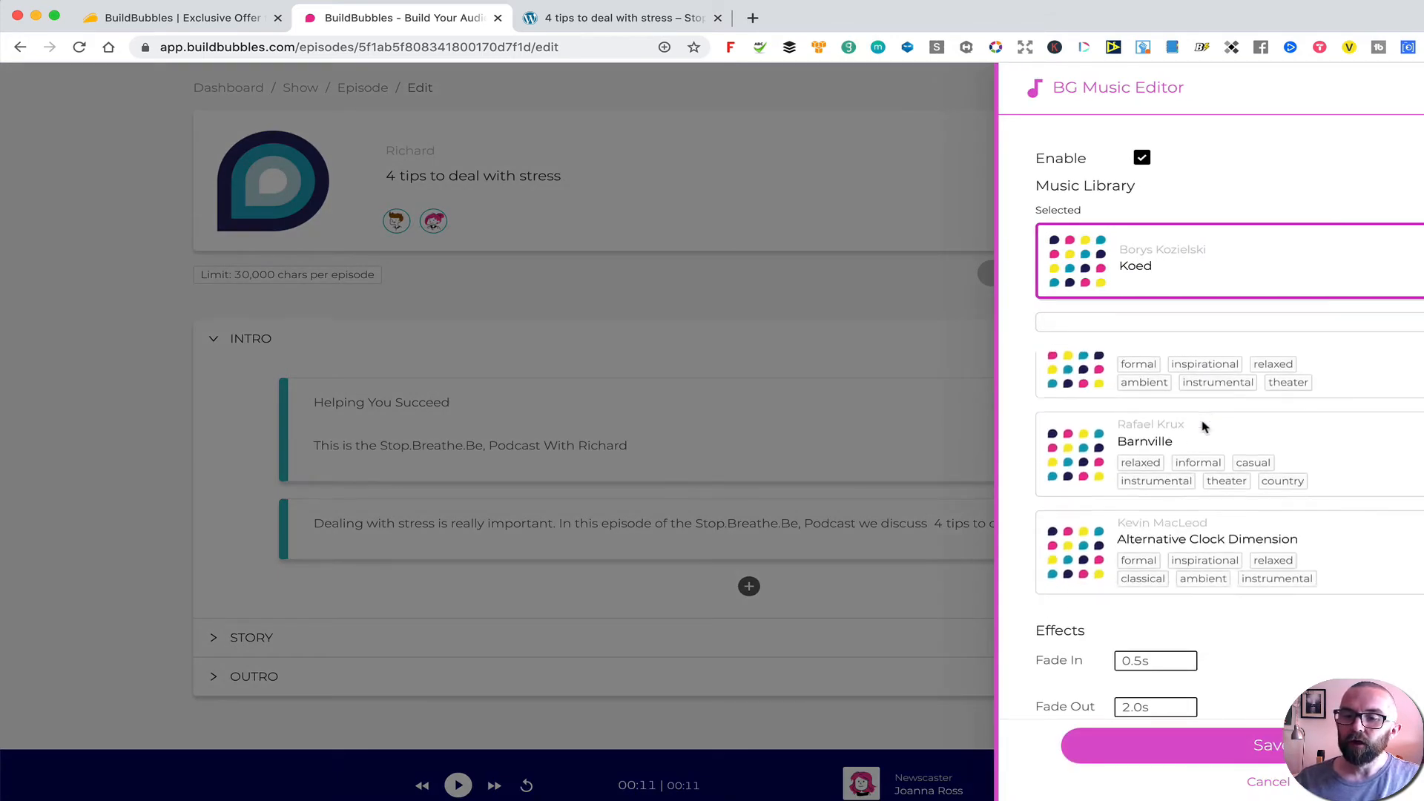
{"action": "scroll", "coordinate": [1203, 428], "scroll_direction": "down", "scroll_amount": 5}
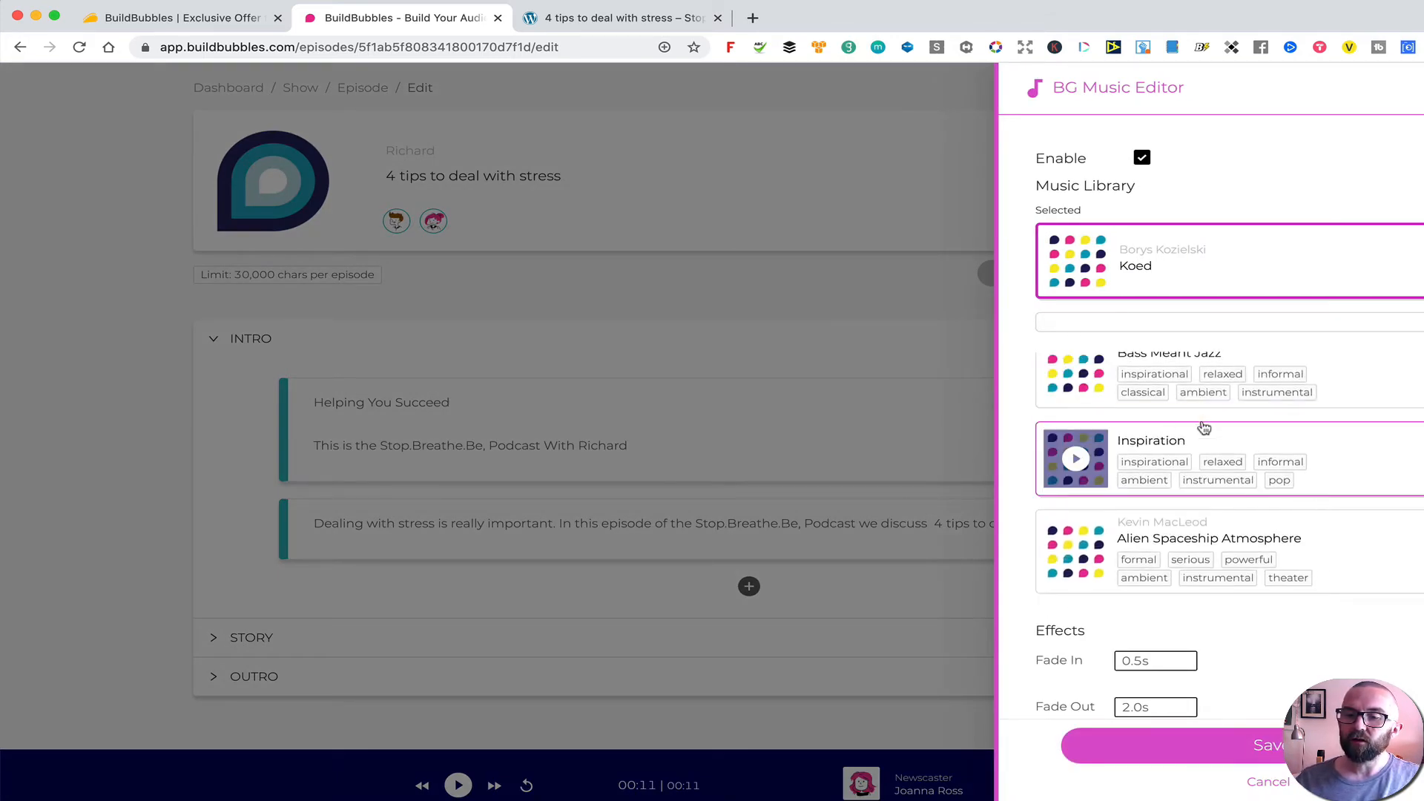
{"action": "left_click", "coordinate": [1112, 443]}
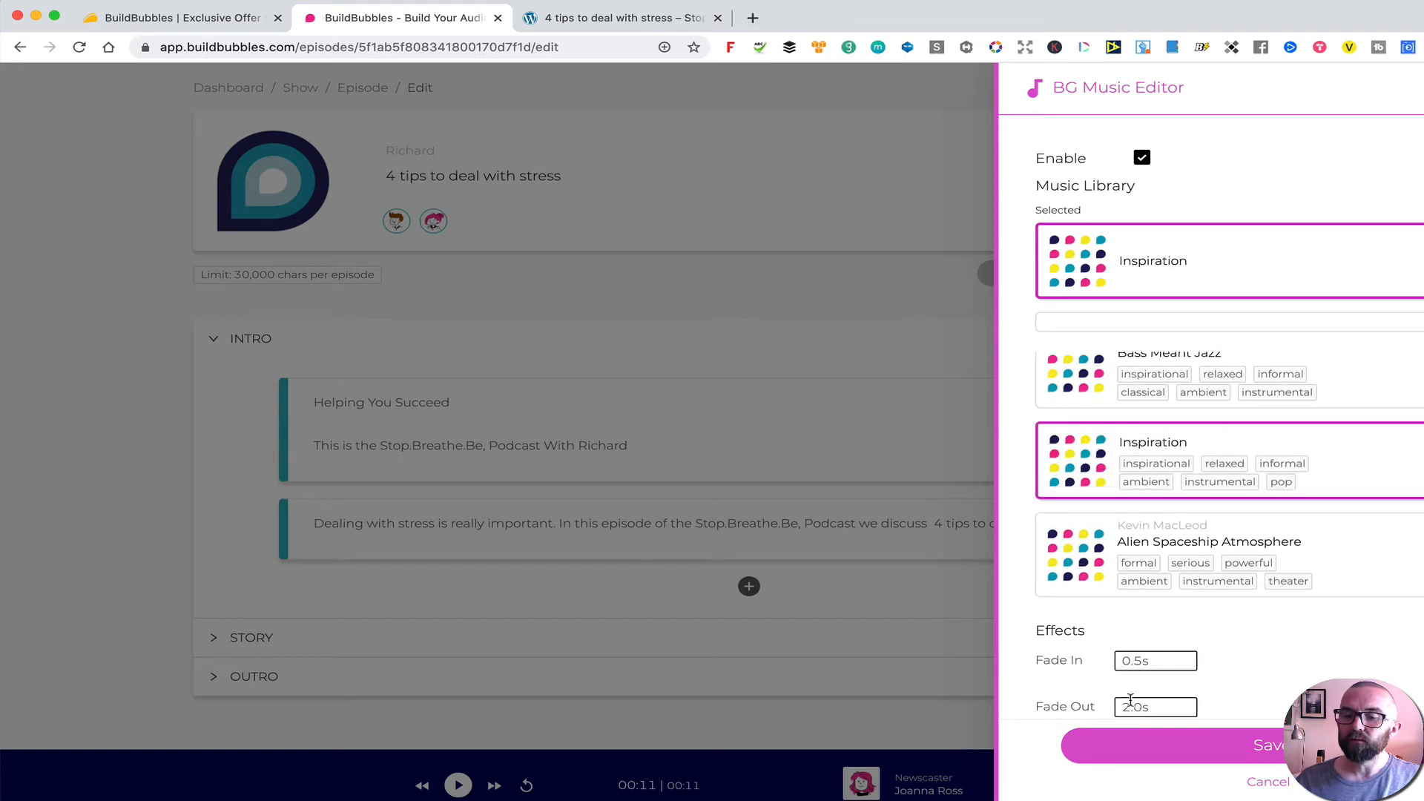
{"action": "left_click", "coordinate": [1173, 752]}
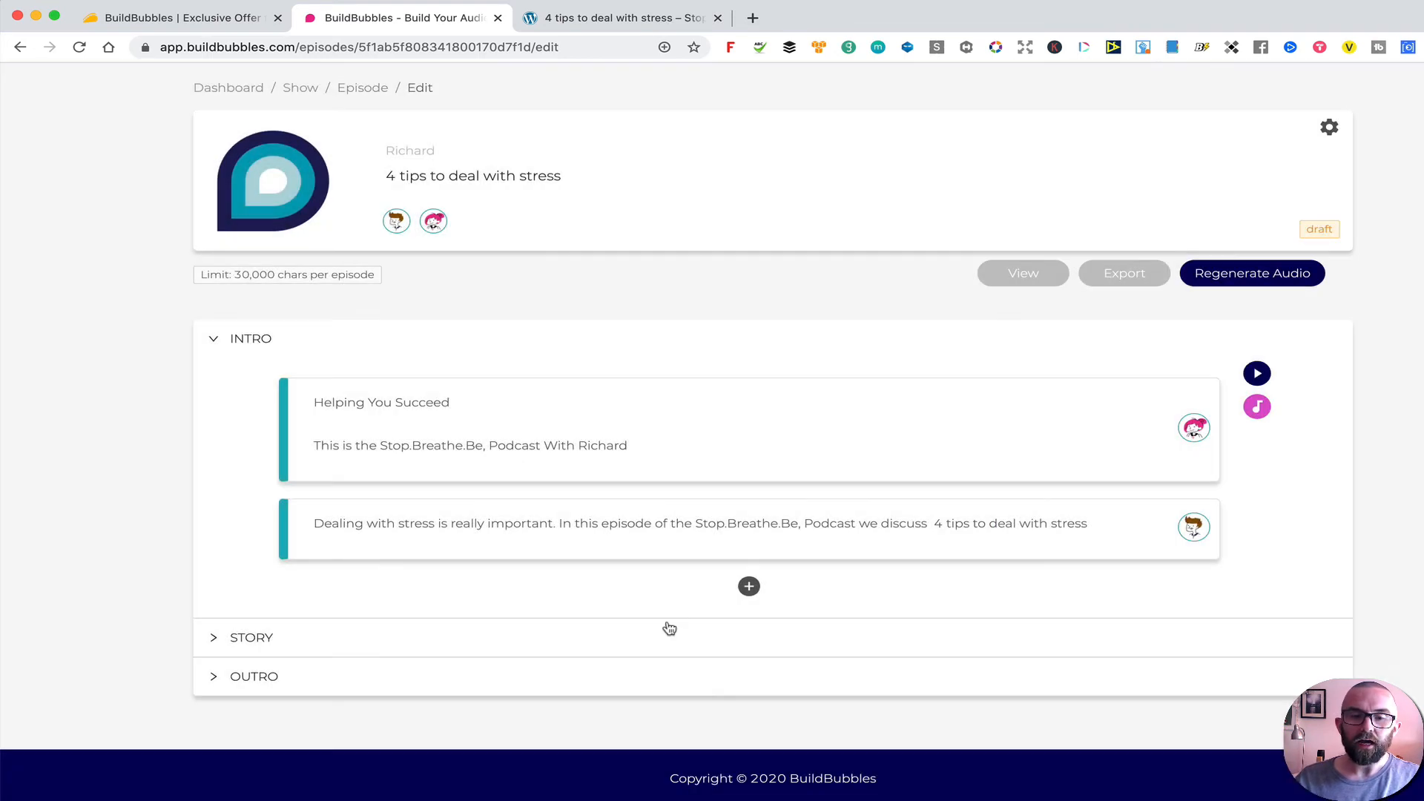
Reword the opening sentence of the outro as "Thank you very much for listening to the Stop.Breathe.Be, Podcast."
{"action": "scroll", "coordinate": [667, 627], "scroll_direction": "down", "scroll_amount": 1}
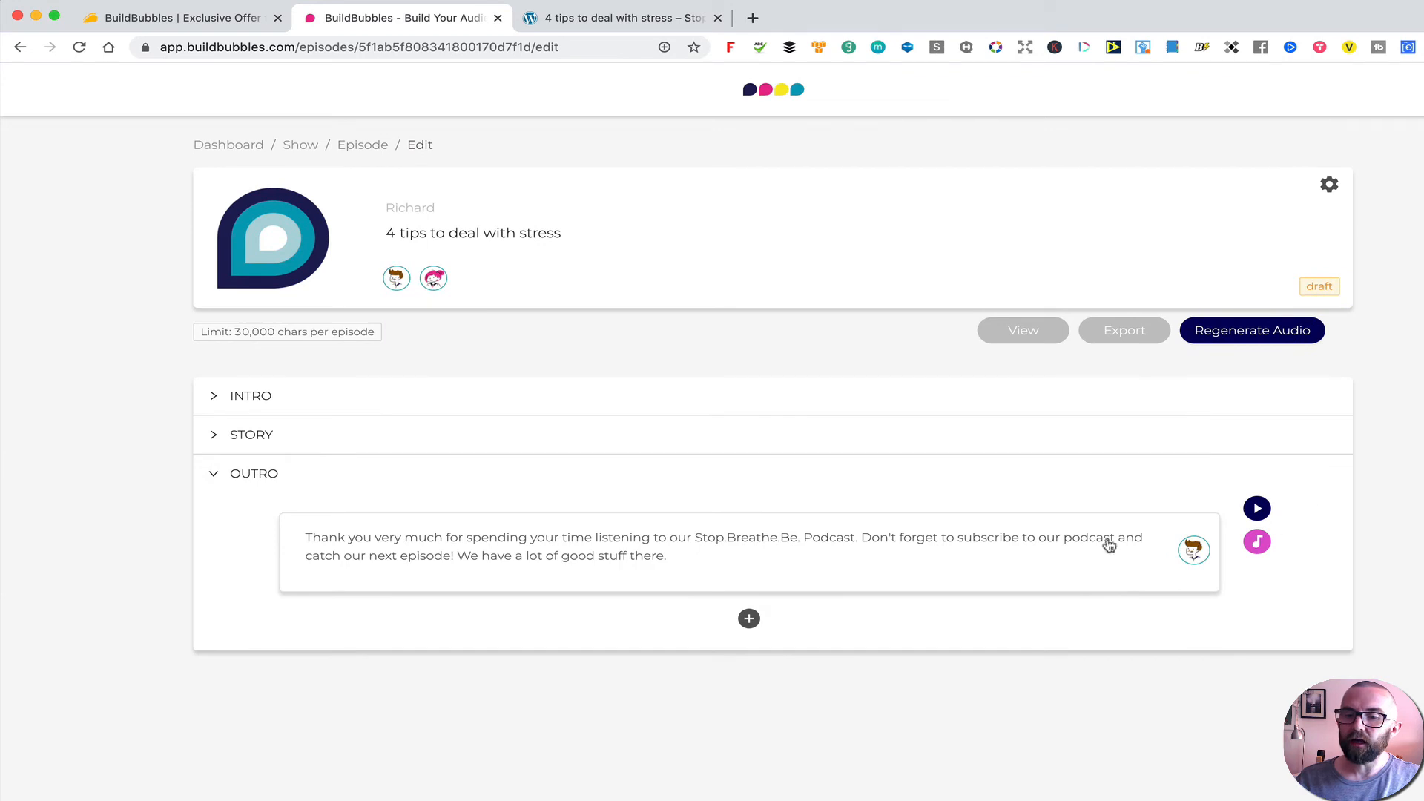
{"action": "left_click", "coordinate": [1004, 549]}
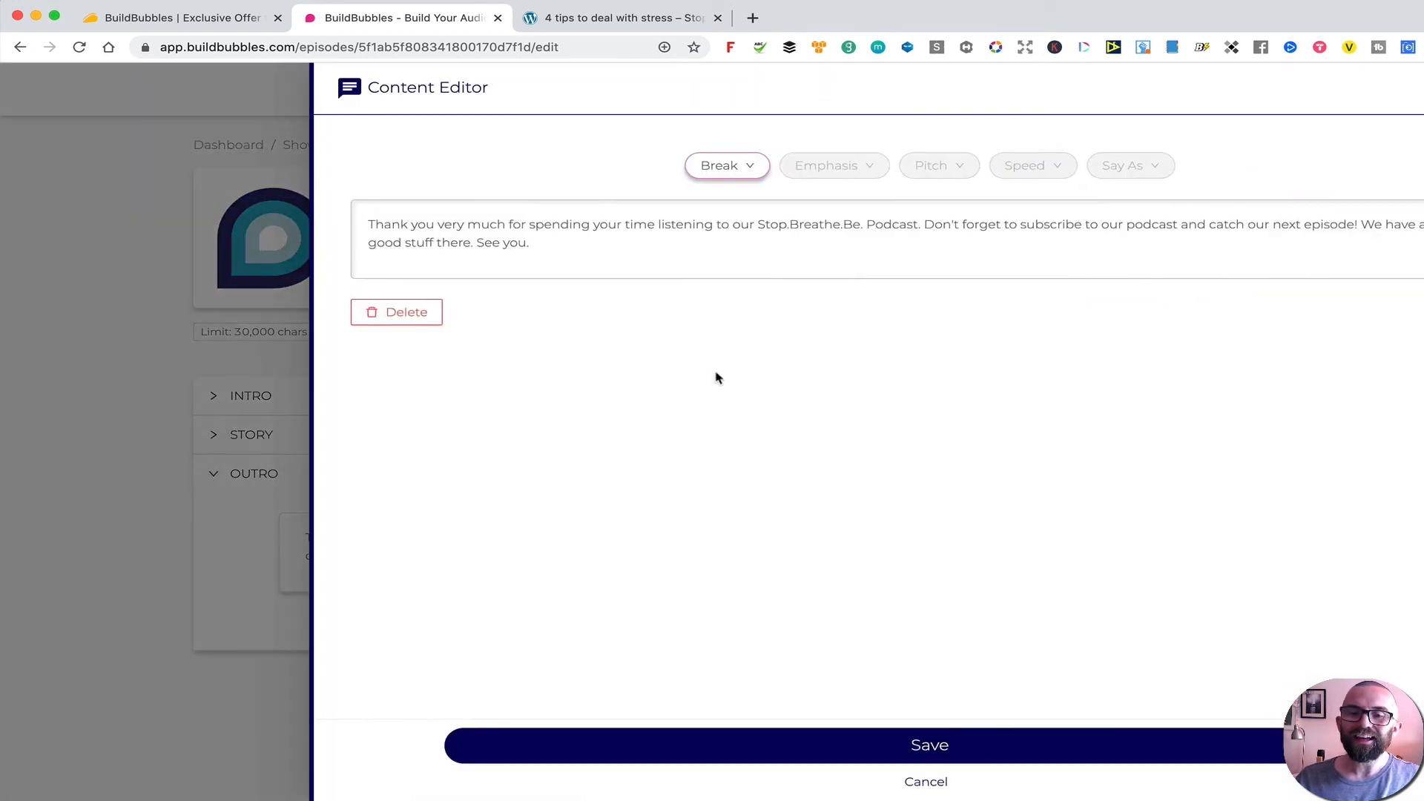
{"action": "left_click", "coordinate": [558, 222]}
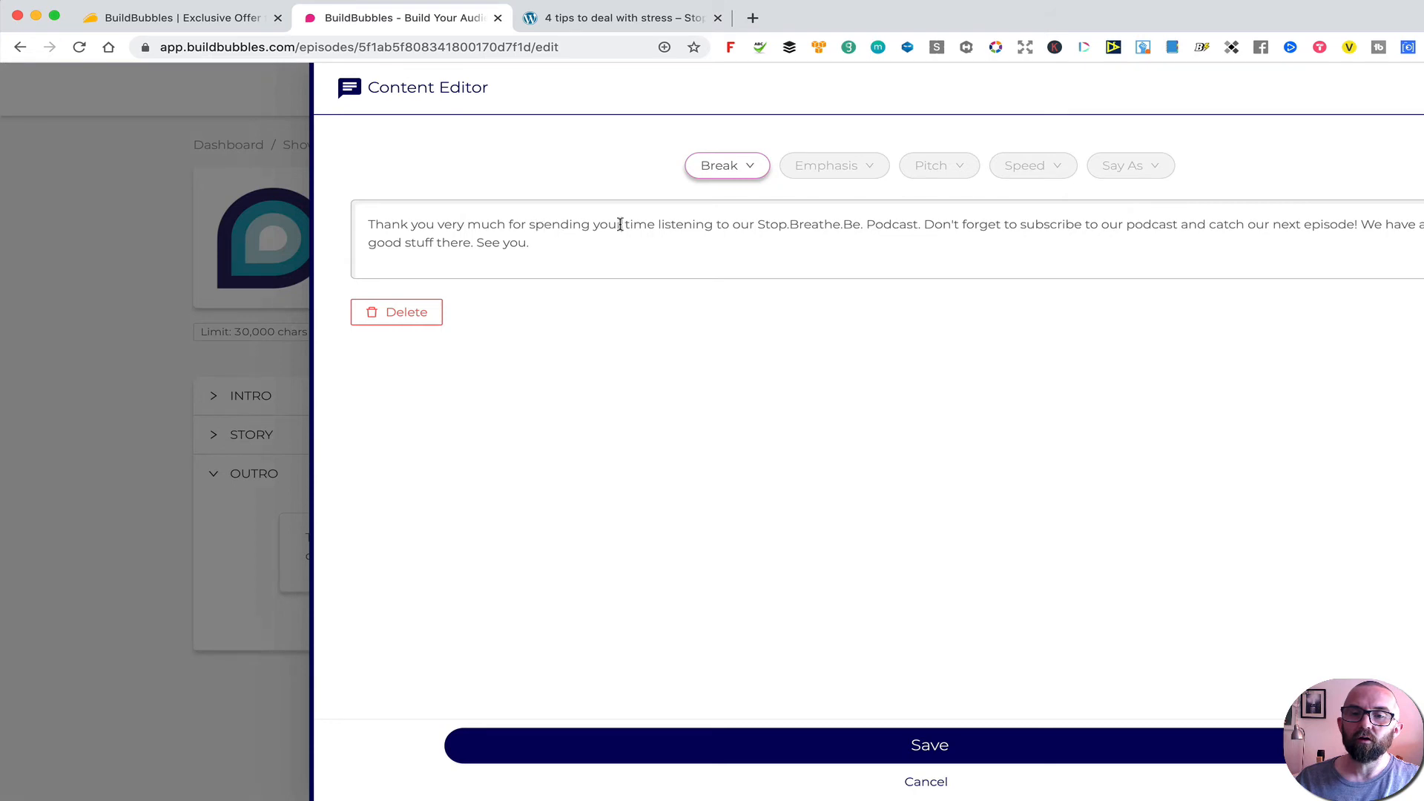
{"action": "left_click_drag", "start_coordinate": [658, 222], "coordinate": [529, 220]}
{"action": "key", "text": "BackSpace"}
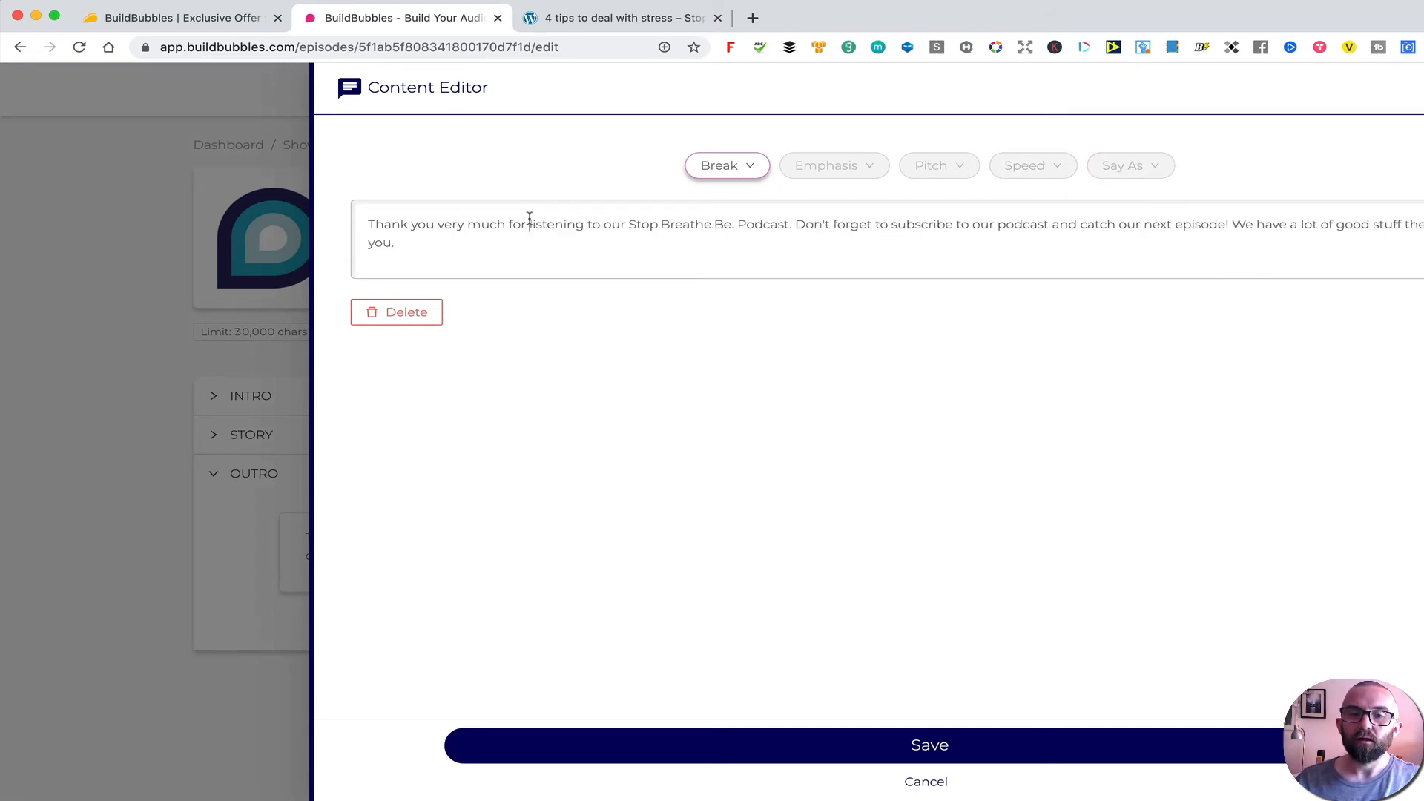
{"action": "double_click", "coordinate": [614, 222]}
{"action": "type", "text": "the"}
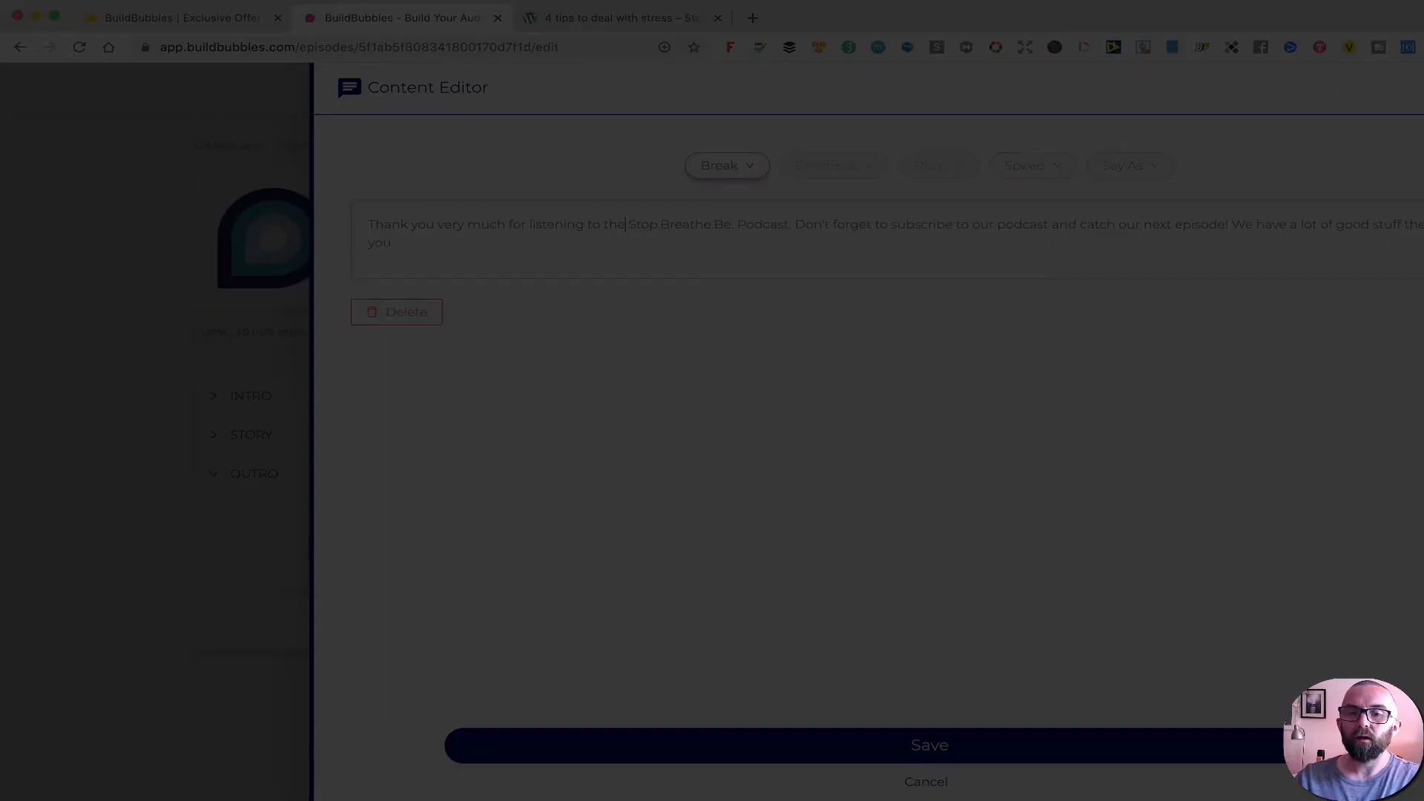
{"action": "left_click", "coordinate": [734, 222]}
{"action": "key", "text": "BackSpace"}
{"action": "key", "text": "BackSpace"}
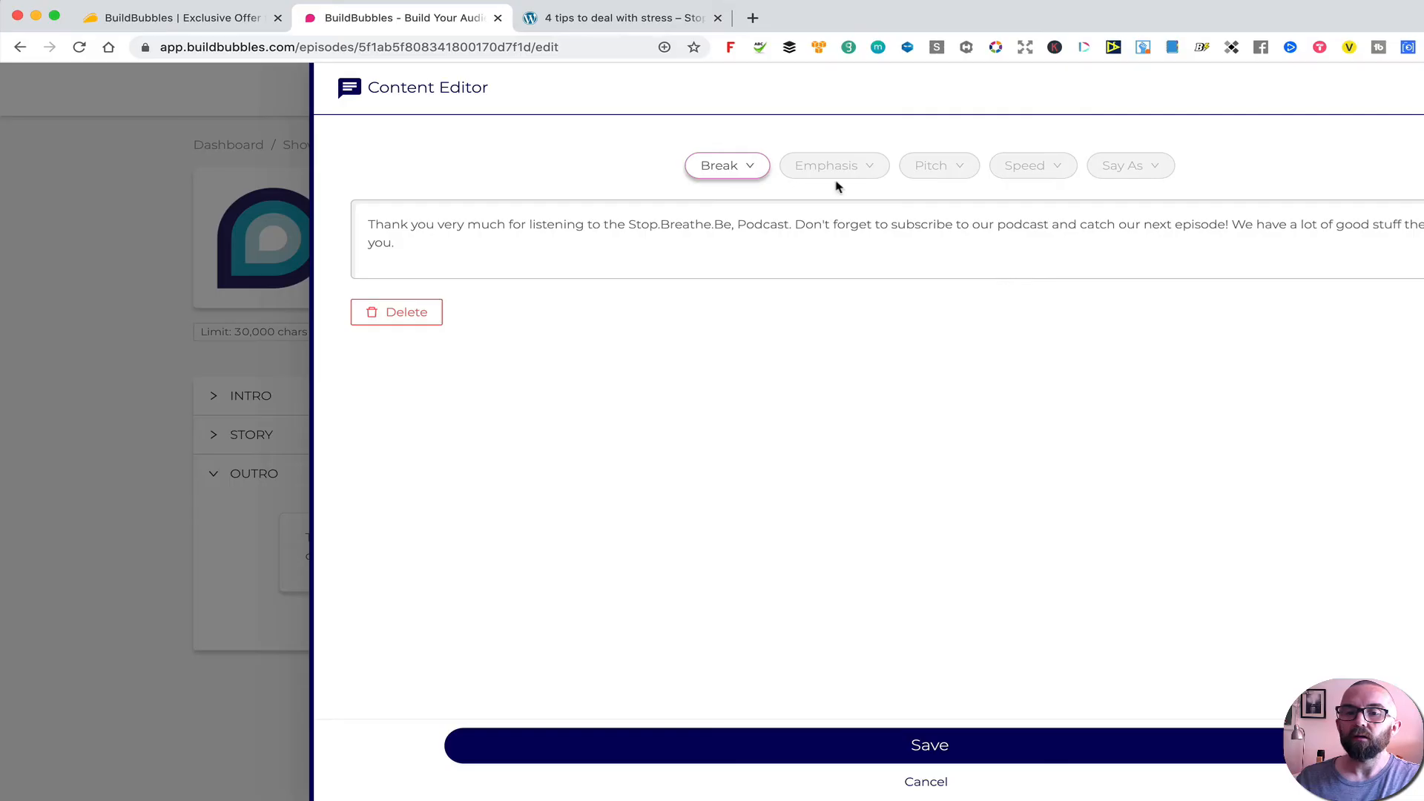
Delete the outro text after "catch our next episode!" and save the block
{"action": "left_click_drag", "start_coordinate": [1232, 227], "coordinate": [1234, 245]}
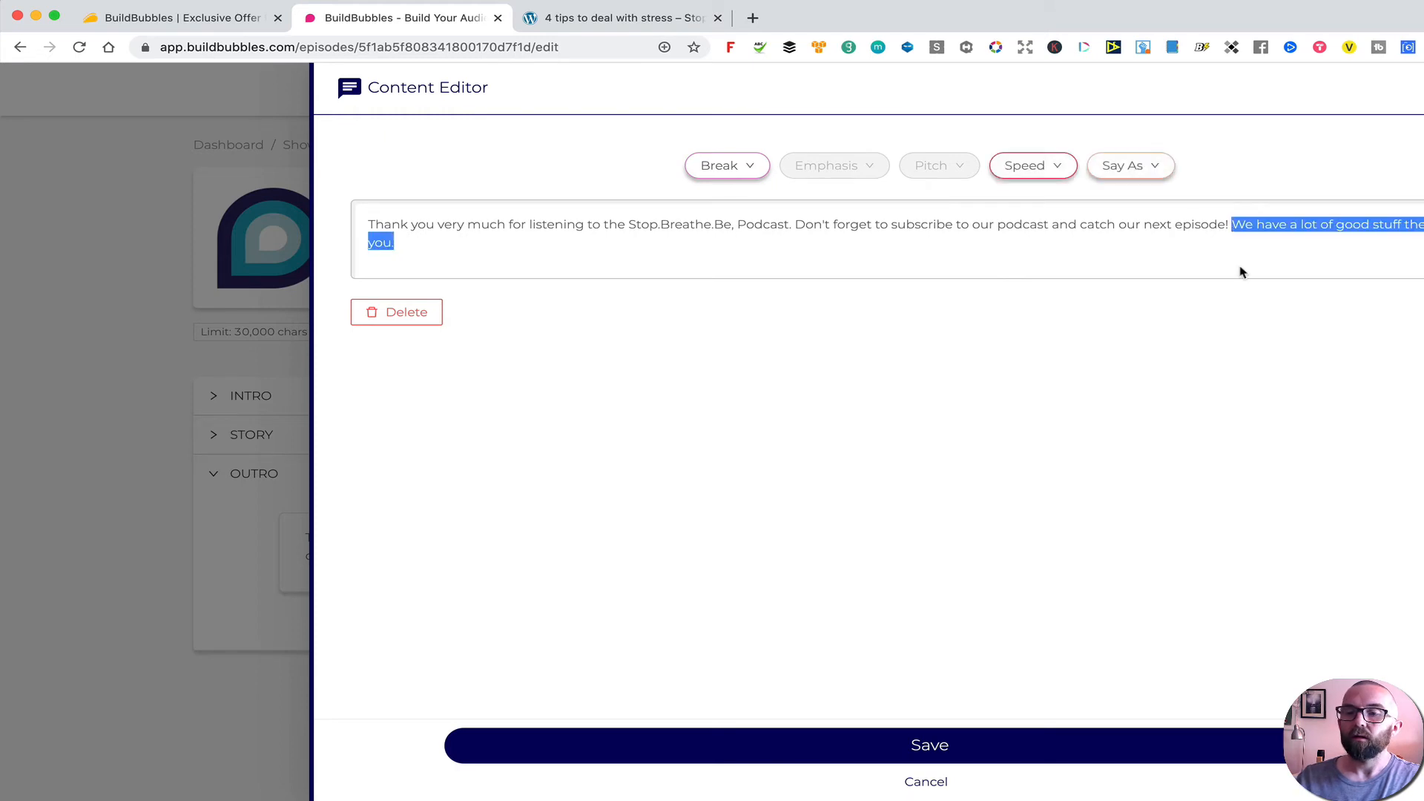
{"action": "key", "text": "BackSpace"}
{"action": "double_click", "coordinate": [856, 219]}
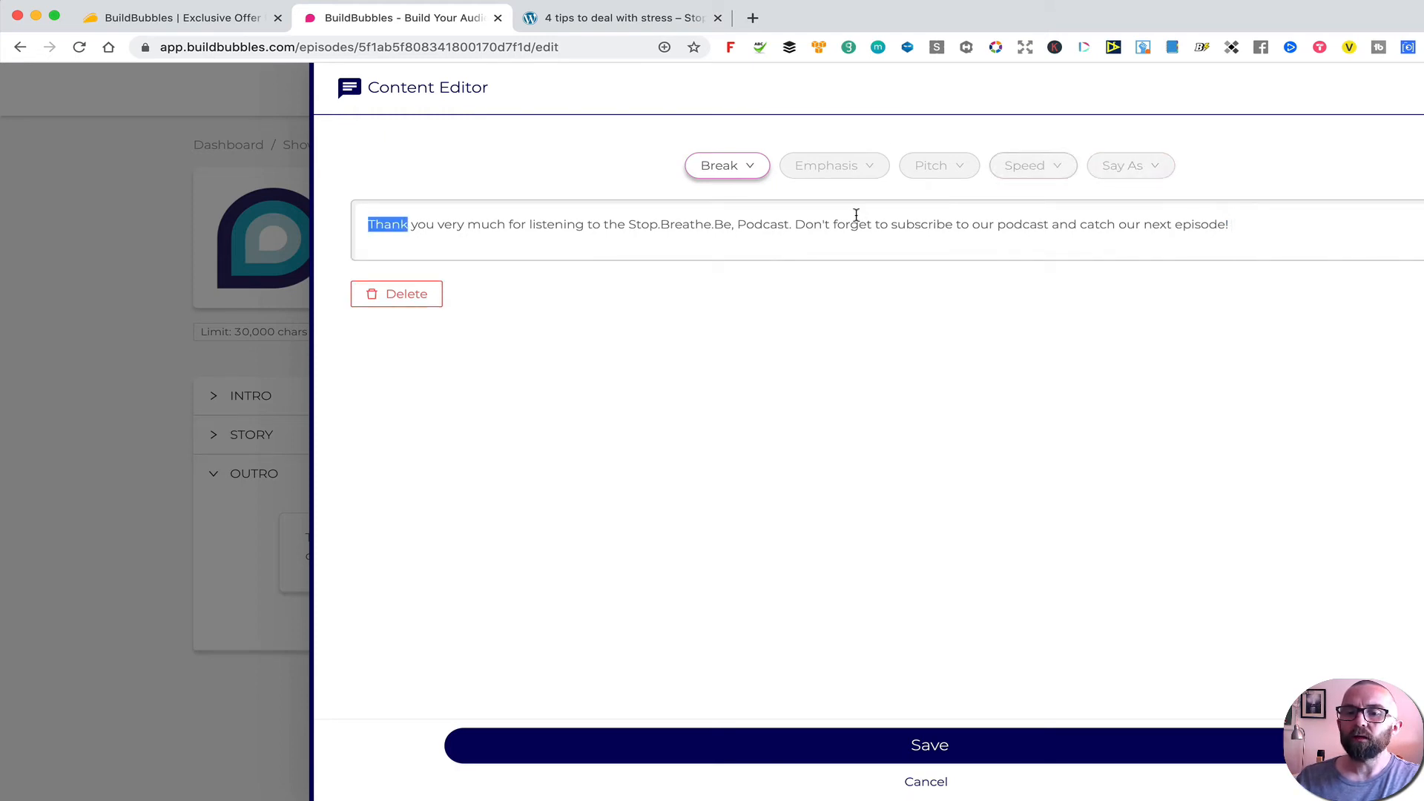
{"action": "double_click", "coordinate": [857, 221]}
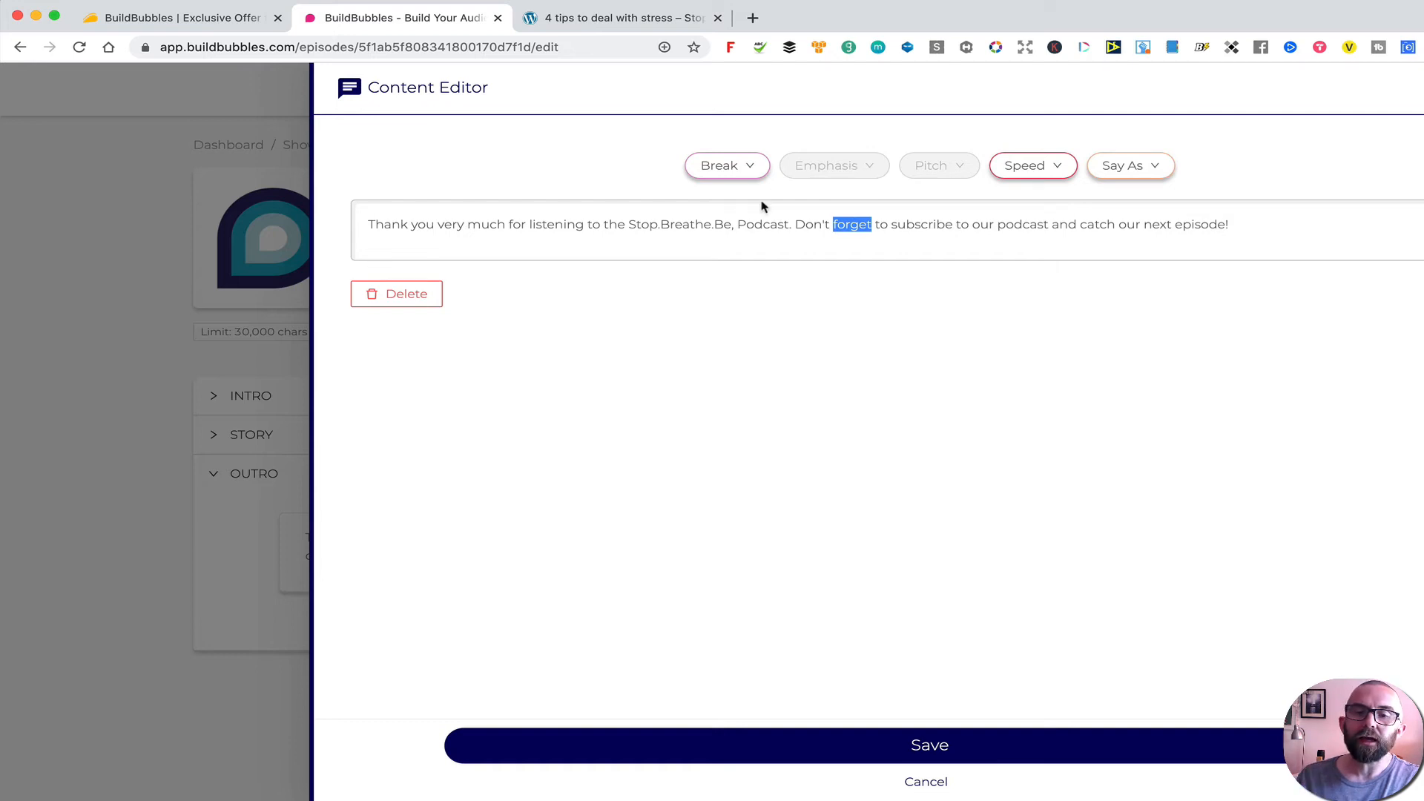
{"action": "left_click", "coordinate": [836, 748]}
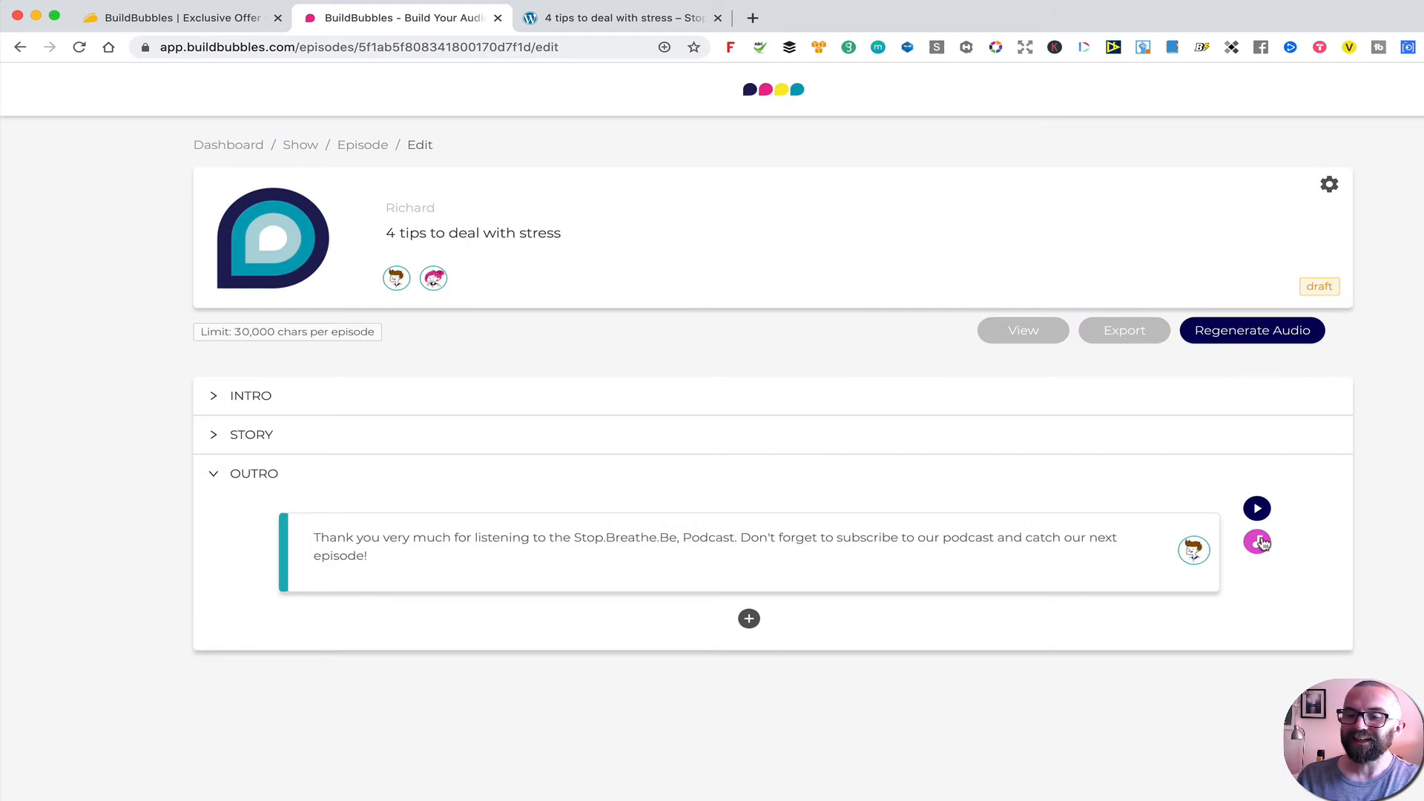
Change the outro's background music to the track "Inspiration" and save it
{"action": "left_click", "coordinate": [1261, 544]}
{"action": "scroll", "coordinate": [1160, 569], "scroll_direction": "down", "scroll_amount": 3}
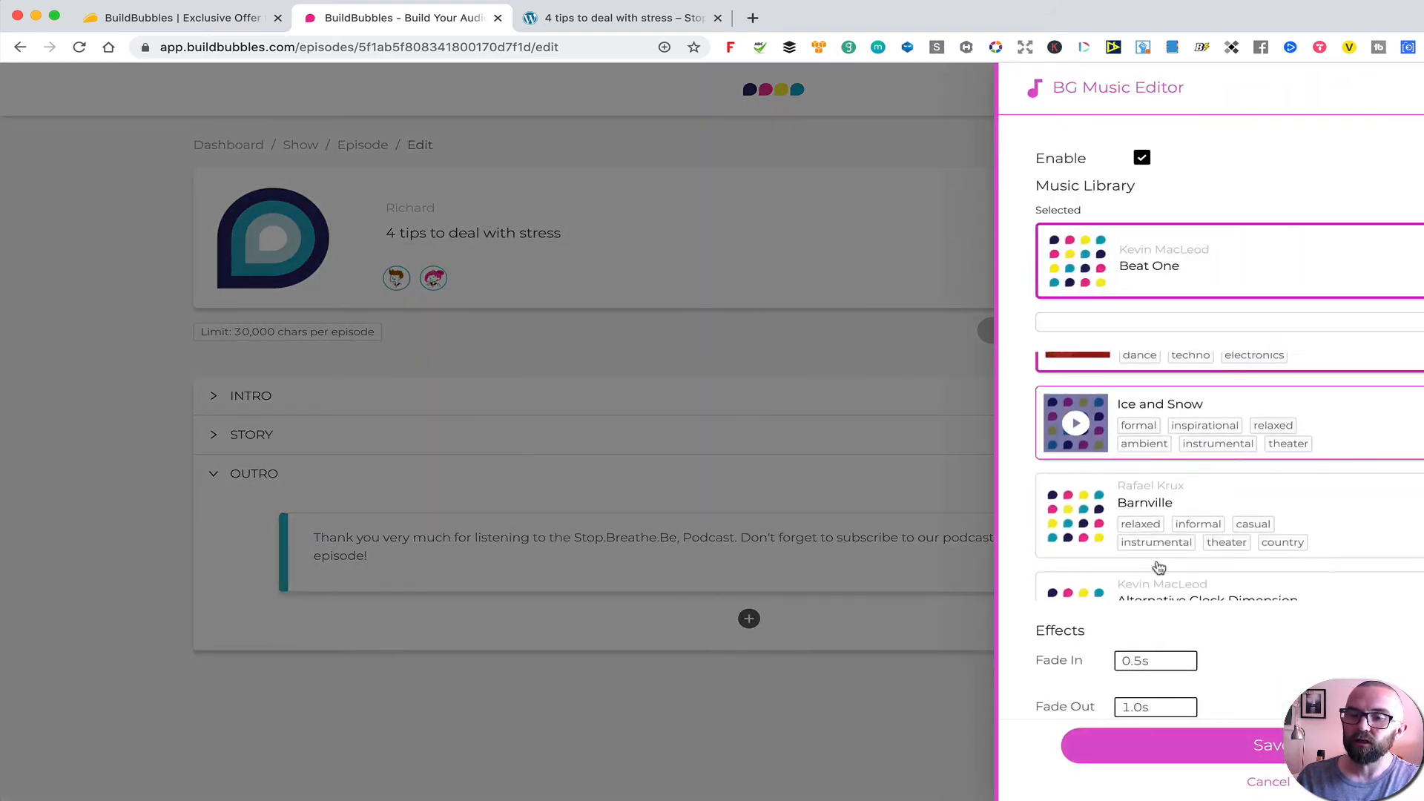
{"action": "scroll", "coordinate": [1160, 569], "scroll_direction": "down", "scroll_amount": 5}
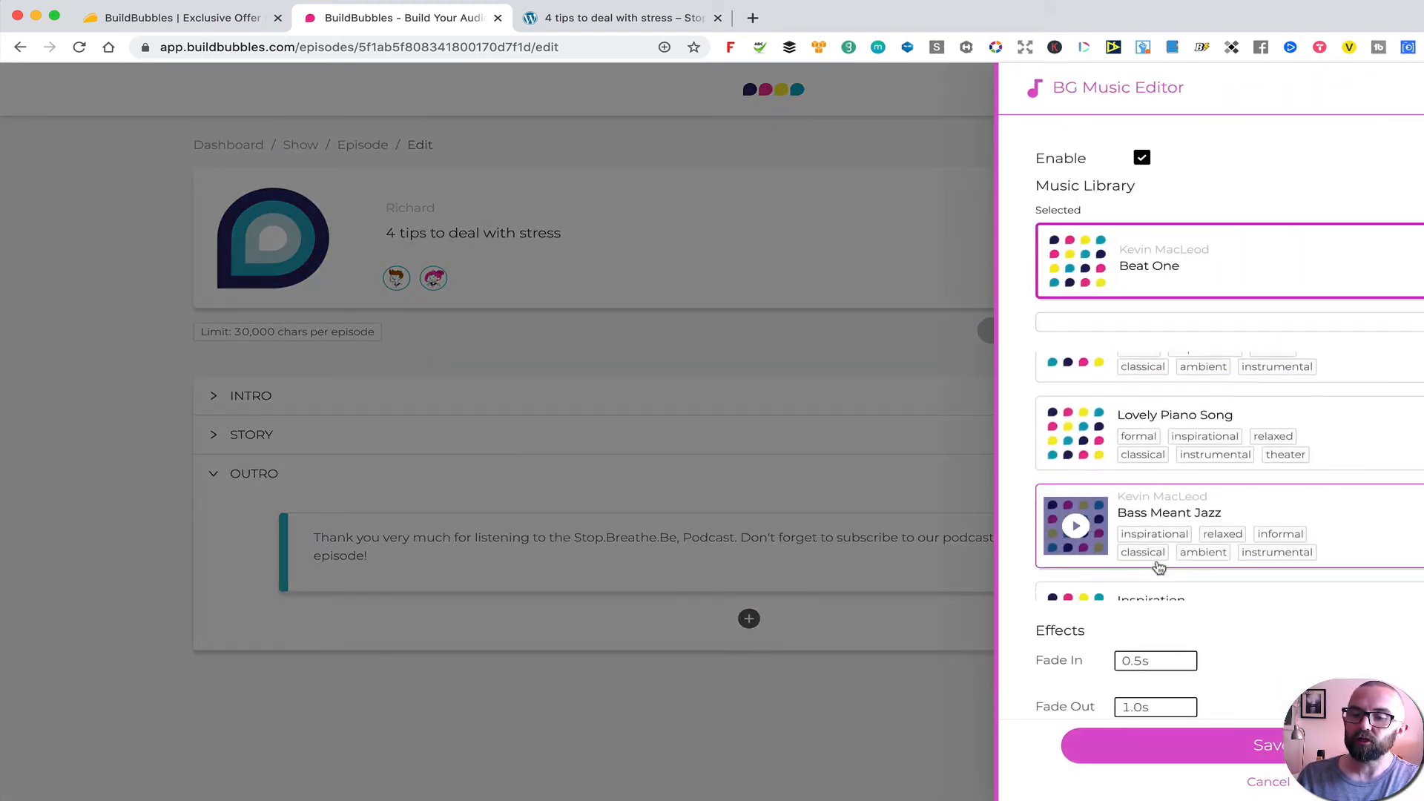
{"action": "scroll", "coordinate": [1159, 568], "scroll_direction": "down", "scroll_amount": 1}
{"action": "left_click", "coordinate": [1124, 541]}
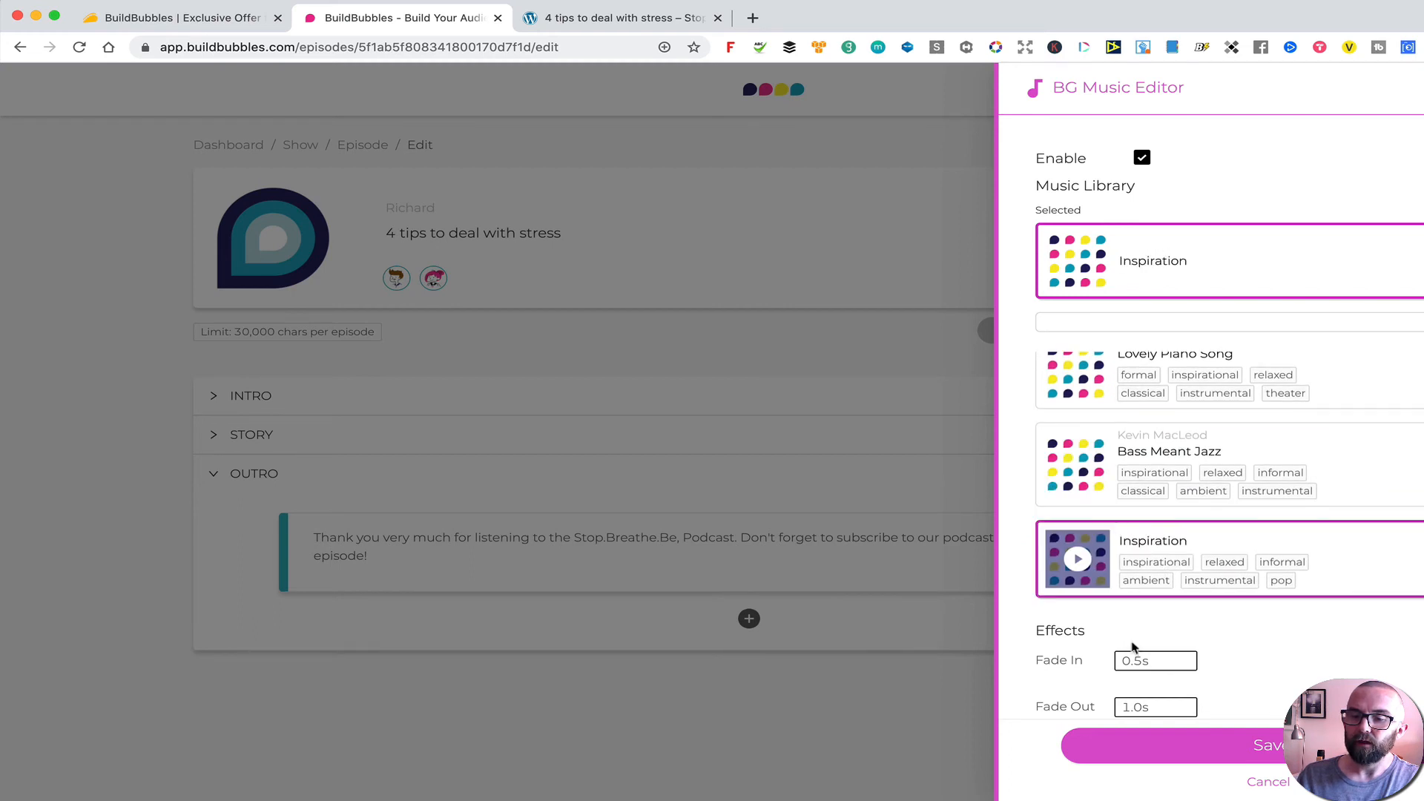
{"action": "left_click", "coordinate": [1164, 748]}
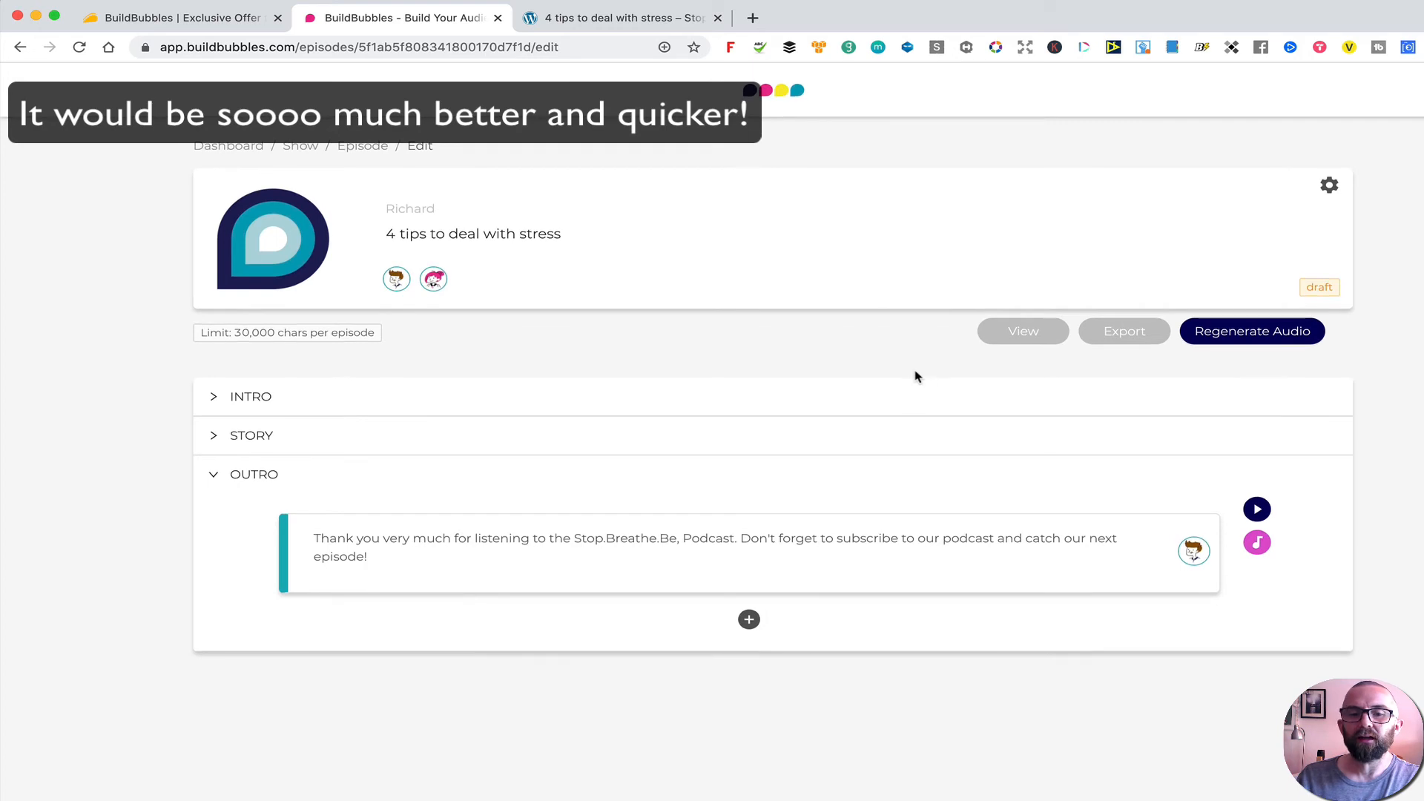
Set the story section's background music to "Nostalgic Piano", save it and regenerate the episode's audio
{"action": "left_click", "coordinate": [617, 447]}
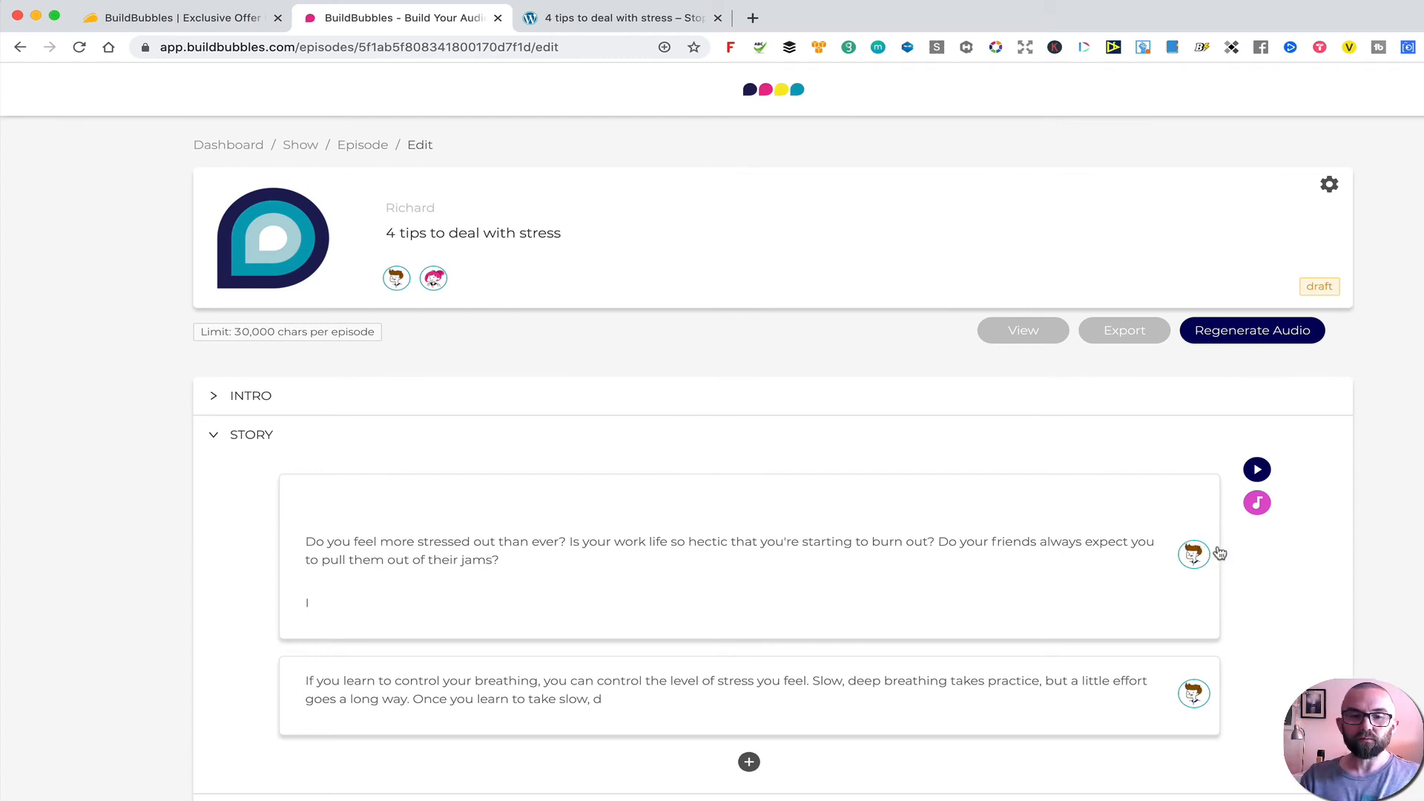
{"action": "left_click", "coordinate": [1256, 503]}
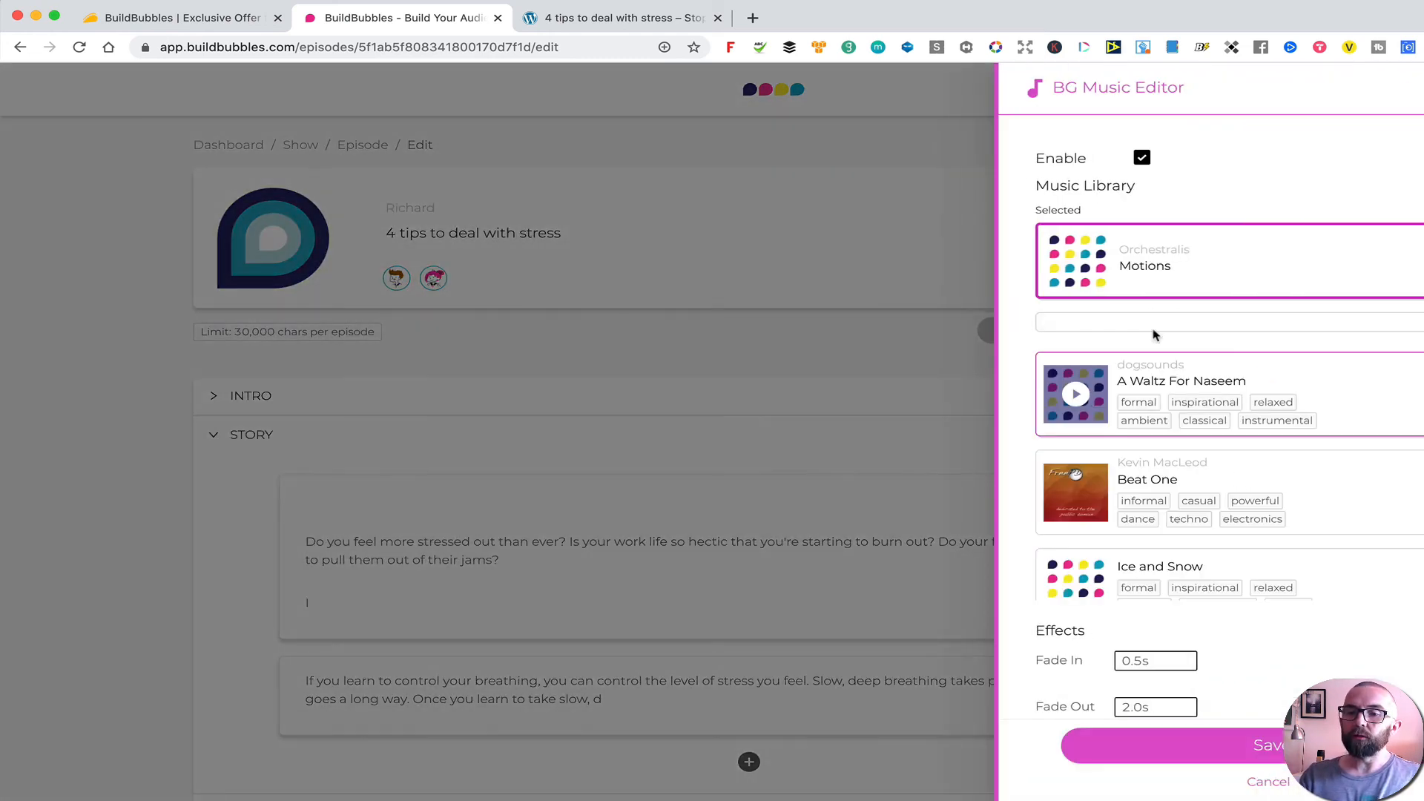
{"action": "scroll", "coordinate": [1162, 499], "scroll_direction": "down", "scroll_amount": 10}
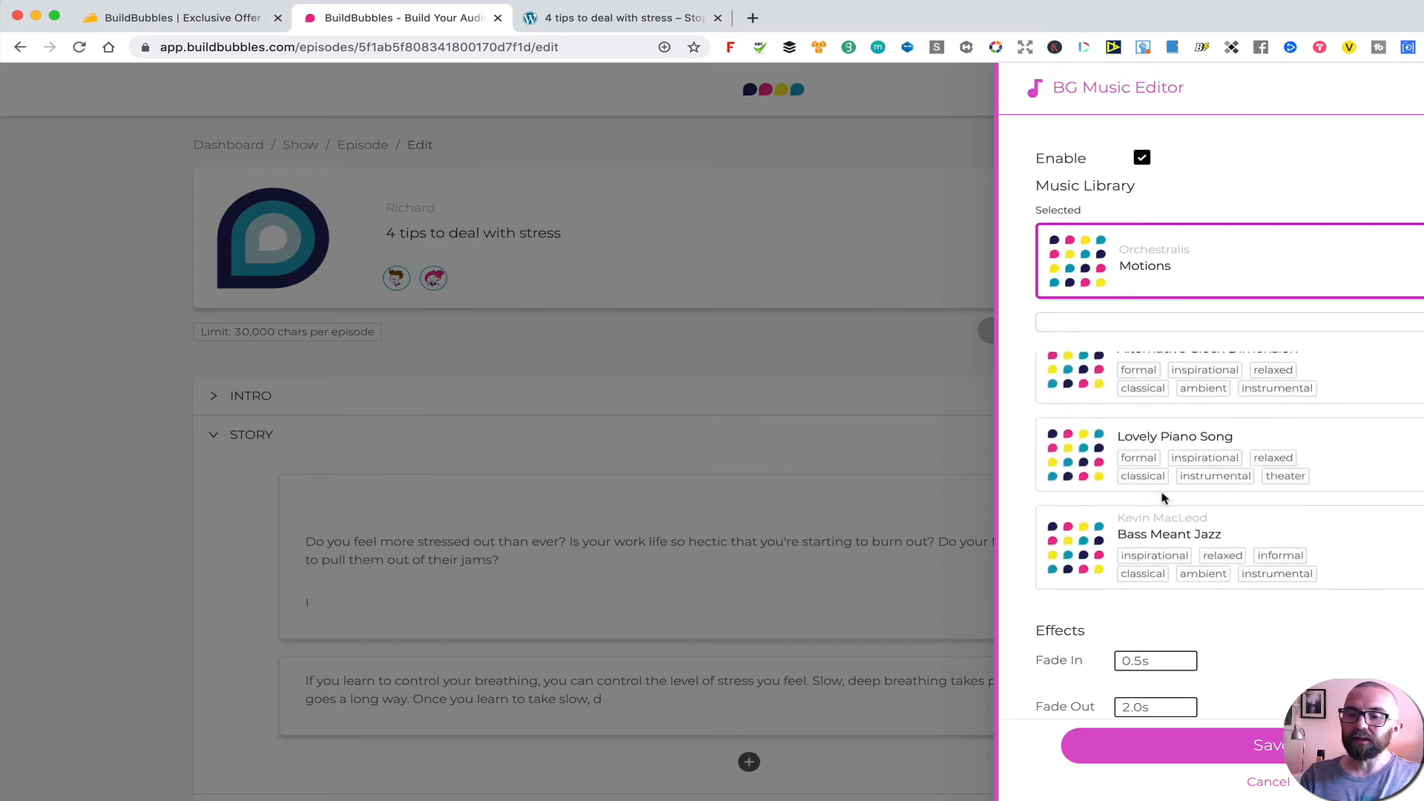
{"action": "scroll", "coordinate": [1163, 500], "scroll_direction": "down", "scroll_amount": 10}
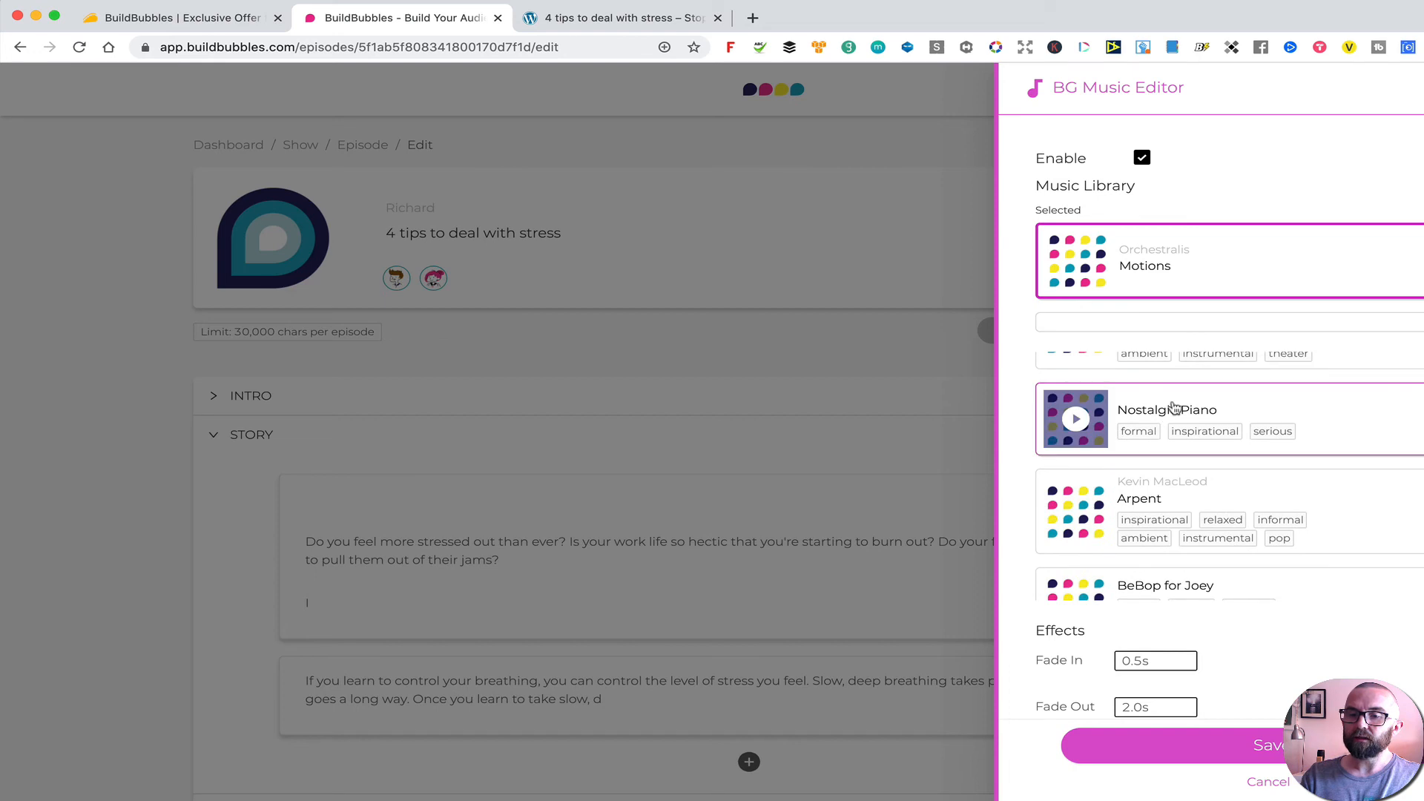
{"action": "left_click", "coordinate": [1173, 409]}
{"action": "left_click", "coordinate": [1168, 741]}
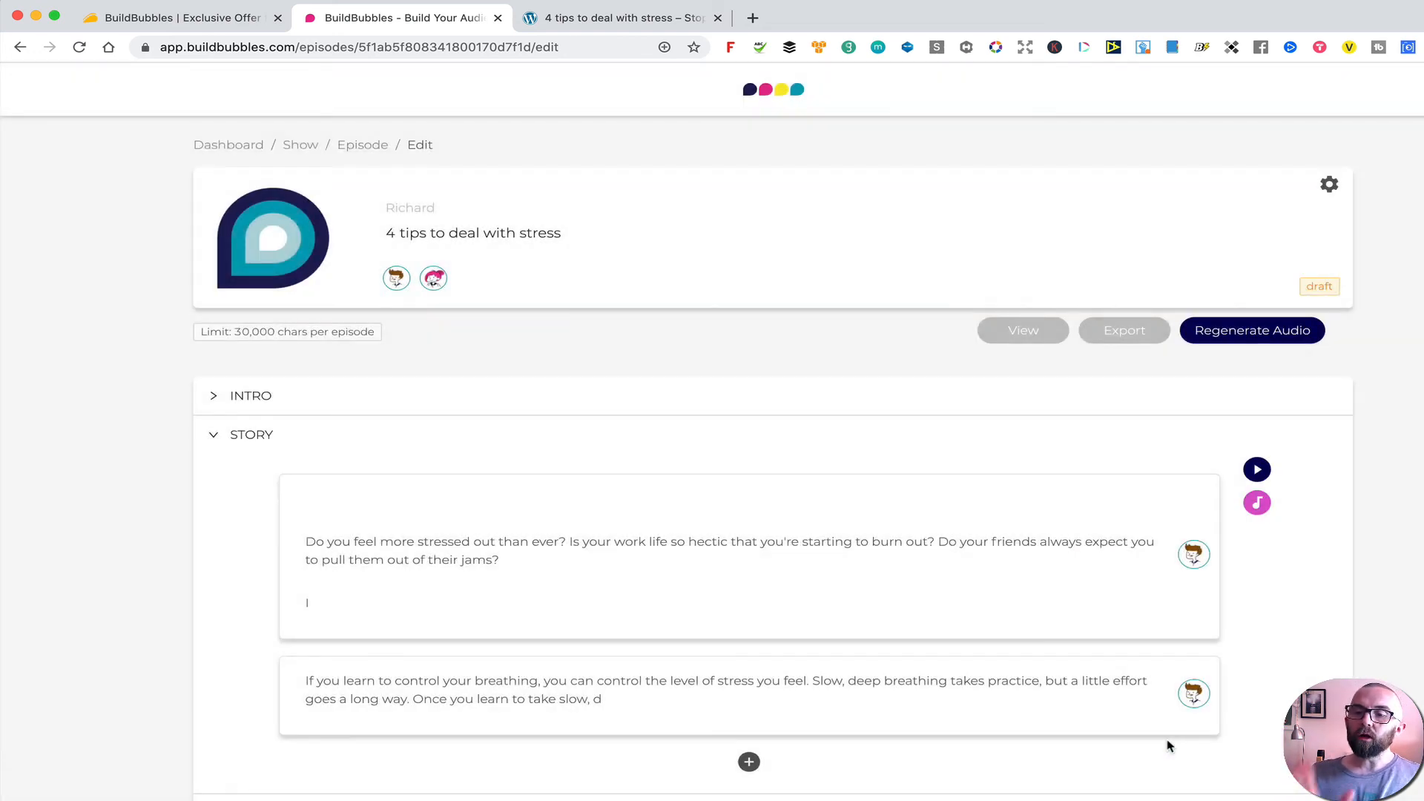
{"action": "left_click", "coordinate": [1248, 334]}
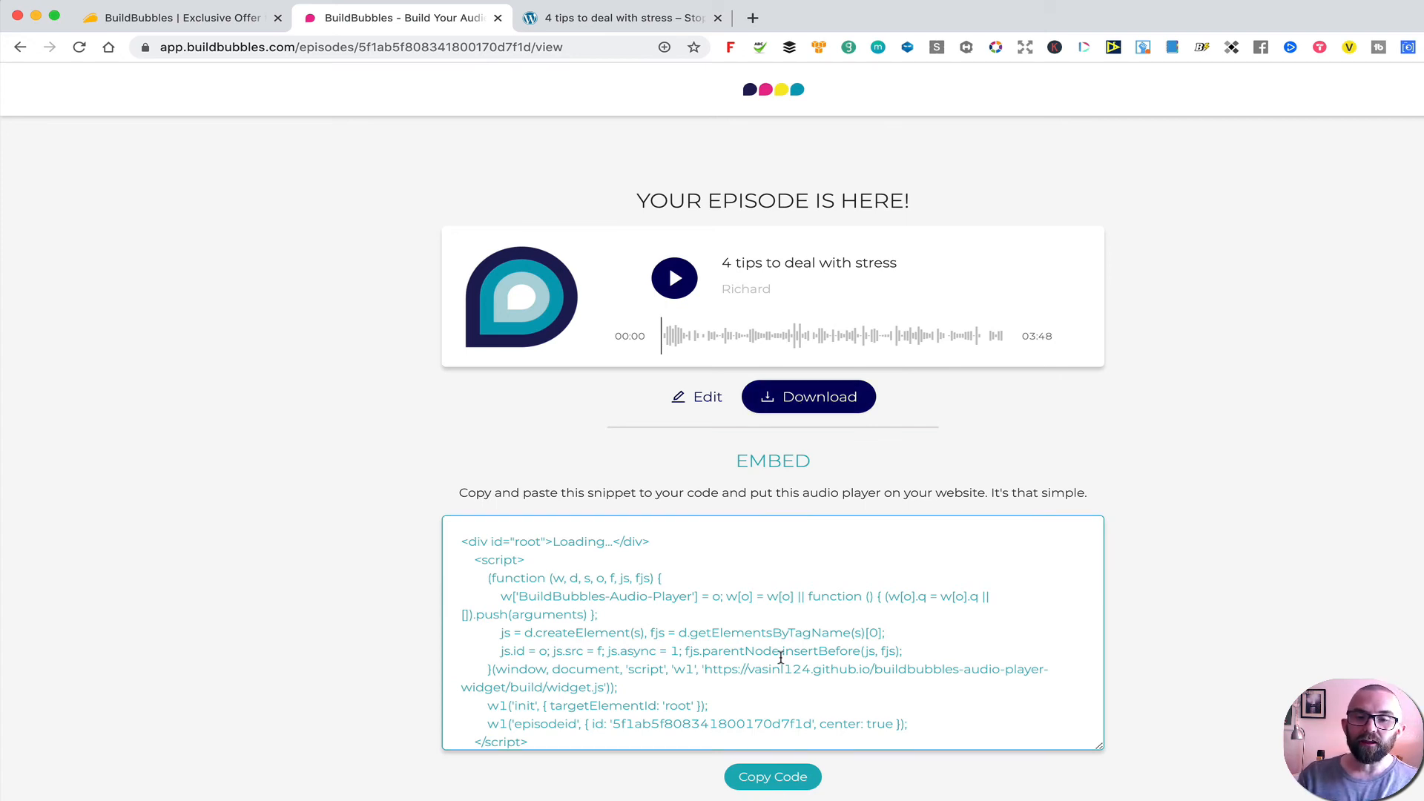
Select the episode's embed code snippet and check the embedded players on the website's Podcasts page before returning to BuildBubbles
{"action": "left_click", "coordinate": [781, 657]}
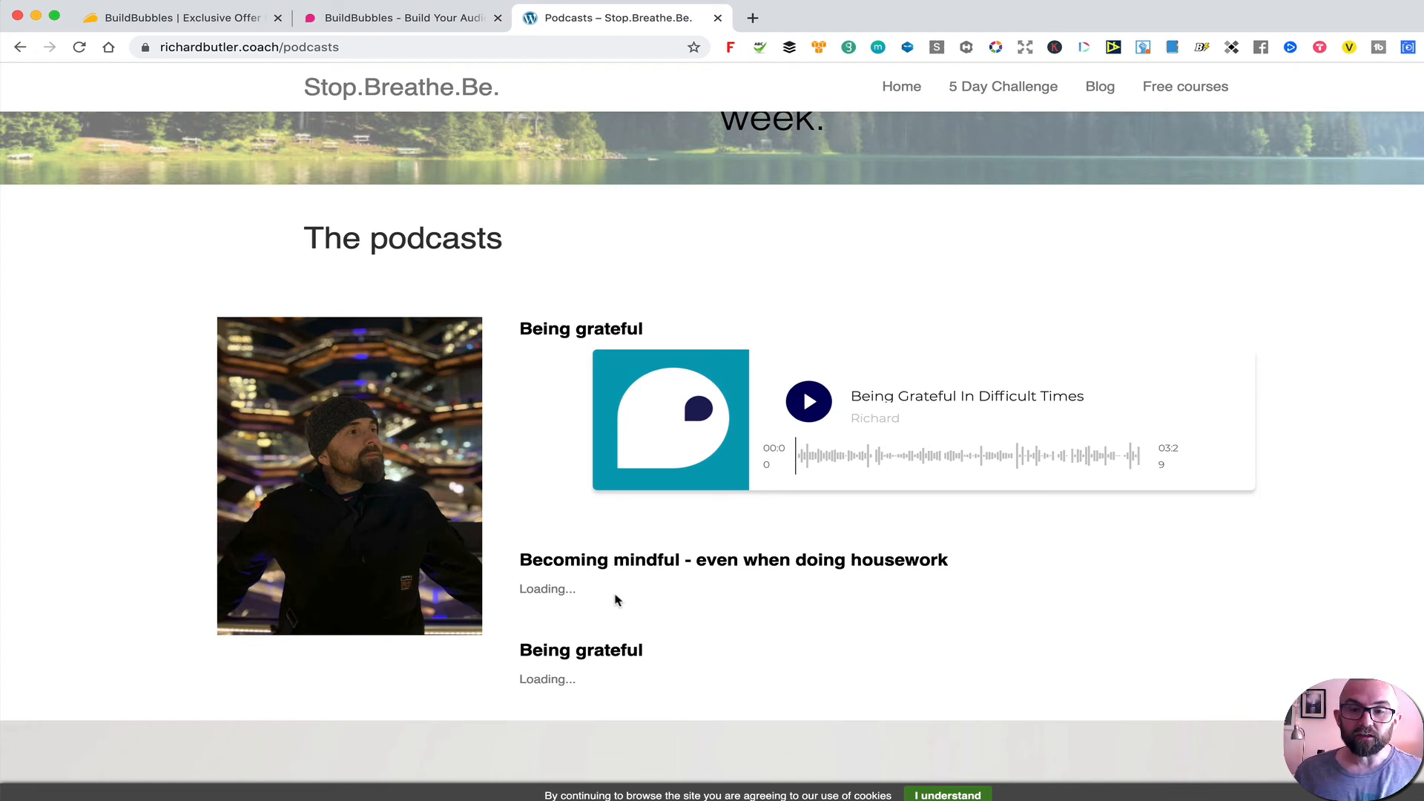
{"action": "left_click", "coordinate": [390, 22]}
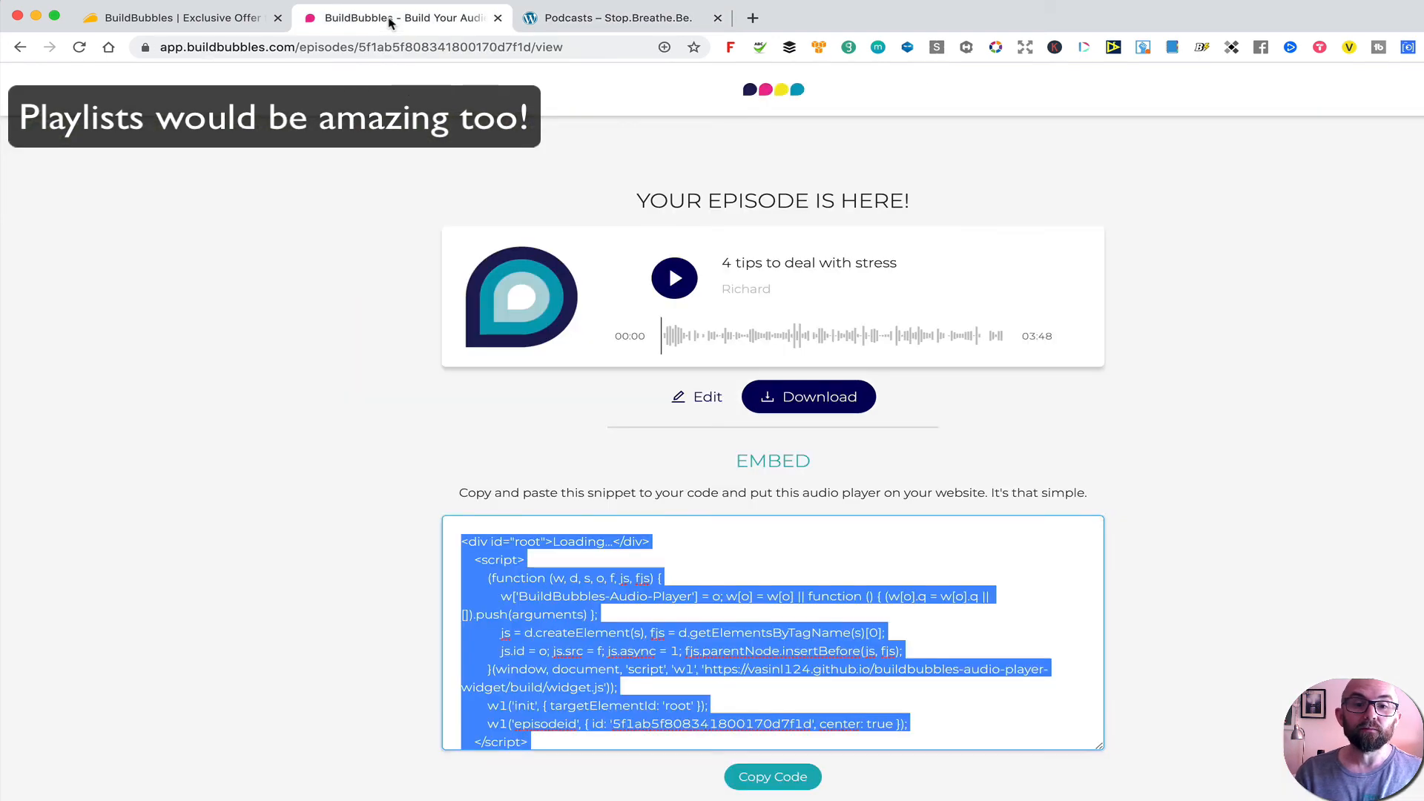
Go back to the dashboard and open the Stop.Breathe.Be. show from the shows overview
{"action": "left_click", "coordinate": [773, 82]}
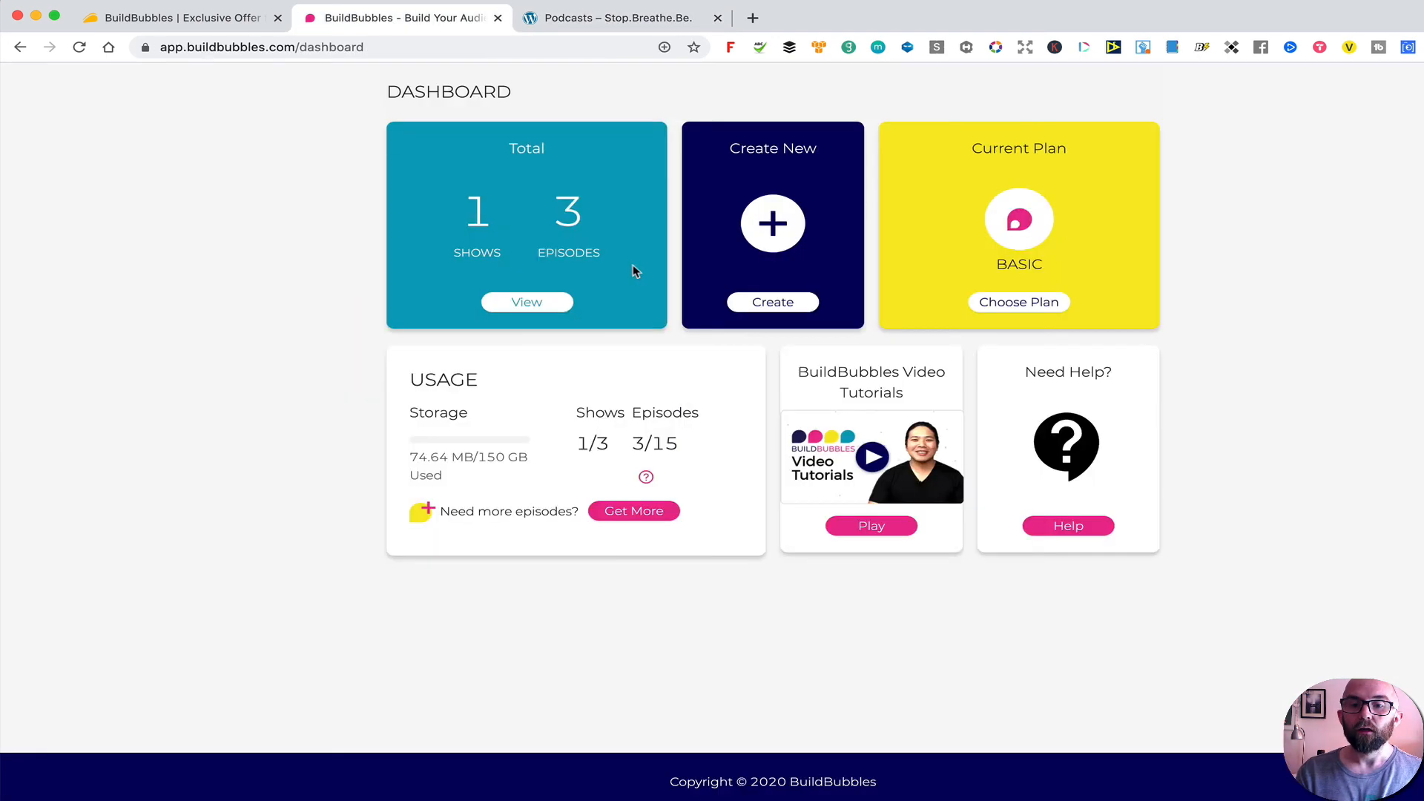
{"action": "left_click", "coordinate": [544, 304]}
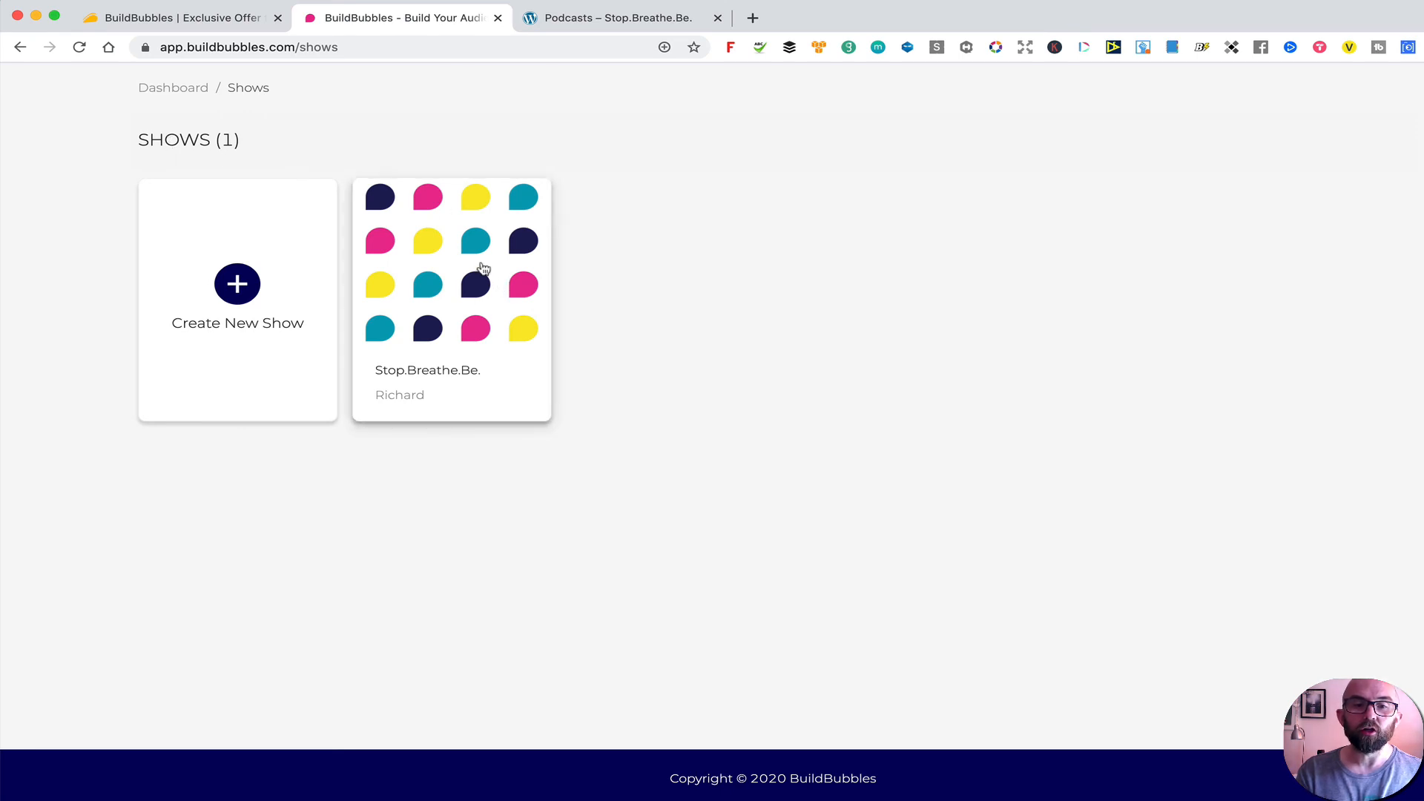
{"action": "left_click", "coordinate": [483, 268]}
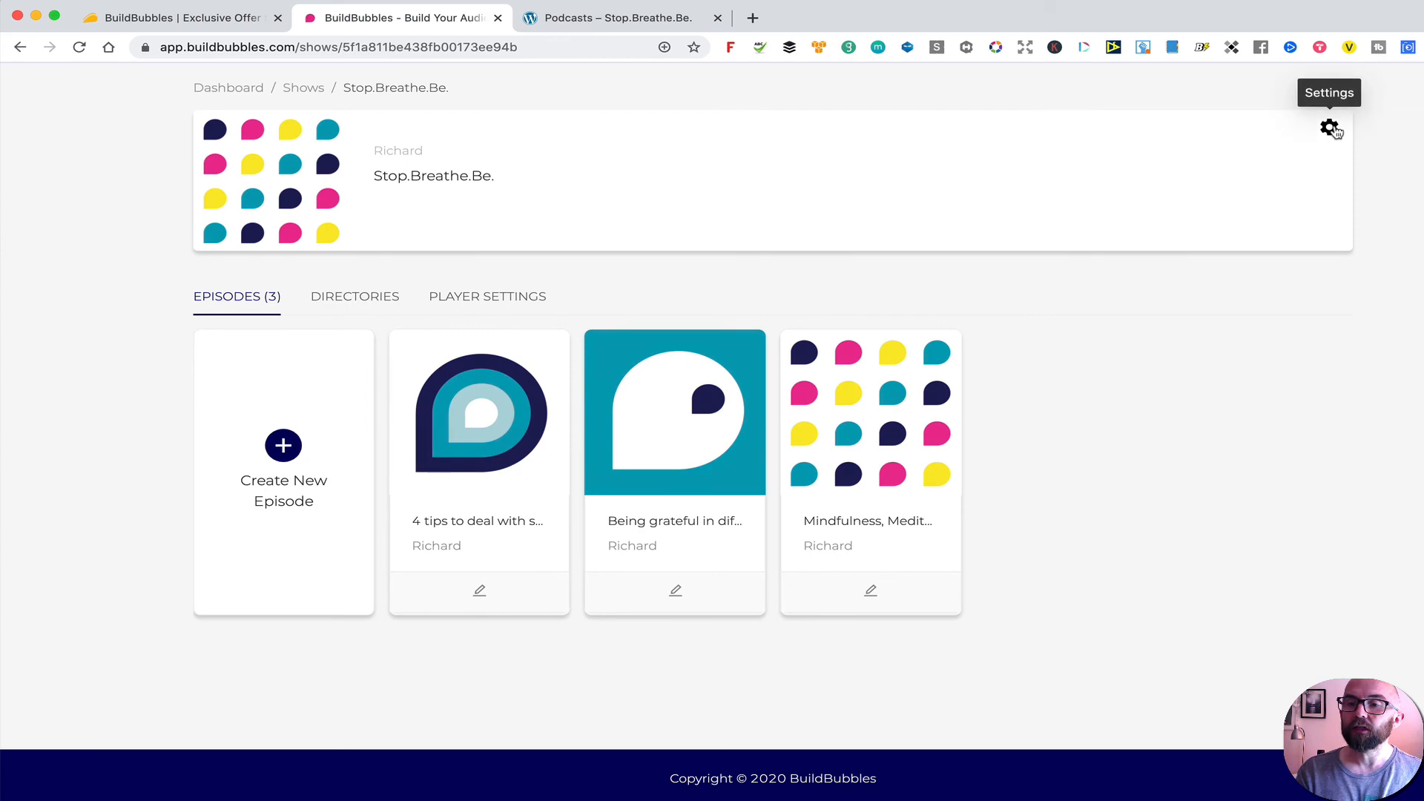
Review the show's project settings, including description, featured image and podcast categories, and close them without saving
{"action": "left_click", "coordinate": [1330, 129]}
{"action": "scroll", "coordinate": [1035, 422], "scroll_direction": "down", "scroll_amount": 5}
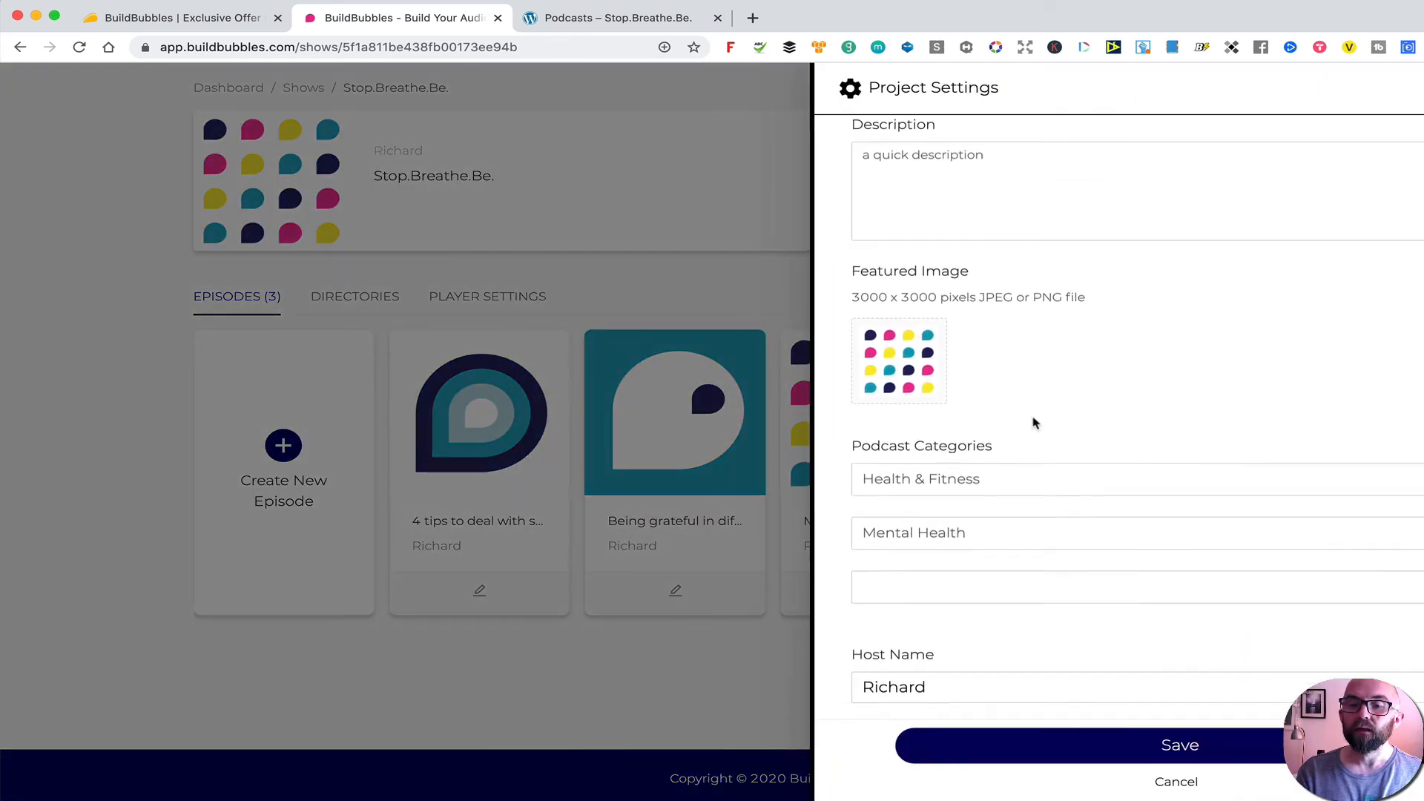
{"action": "left_click", "coordinate": [635, 720]}
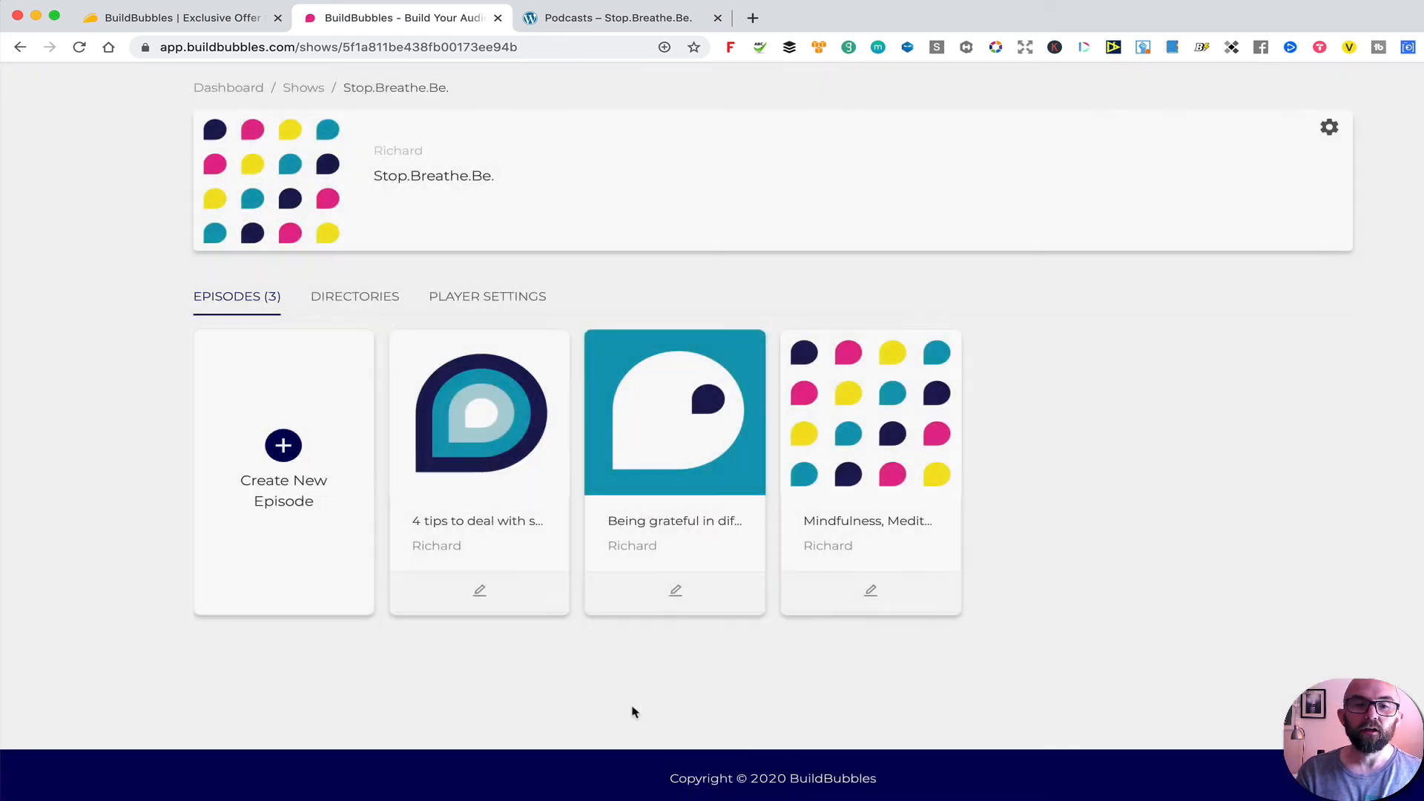
Examine the show's player settings for preview, colors and branding, and return to its episode list
{"action": "left_click", "coordinate": [477, 296]}
{"action": "scroll", "coordinate": [1084, 533], "scroll_direction": "down", "scroll_amount": 3}
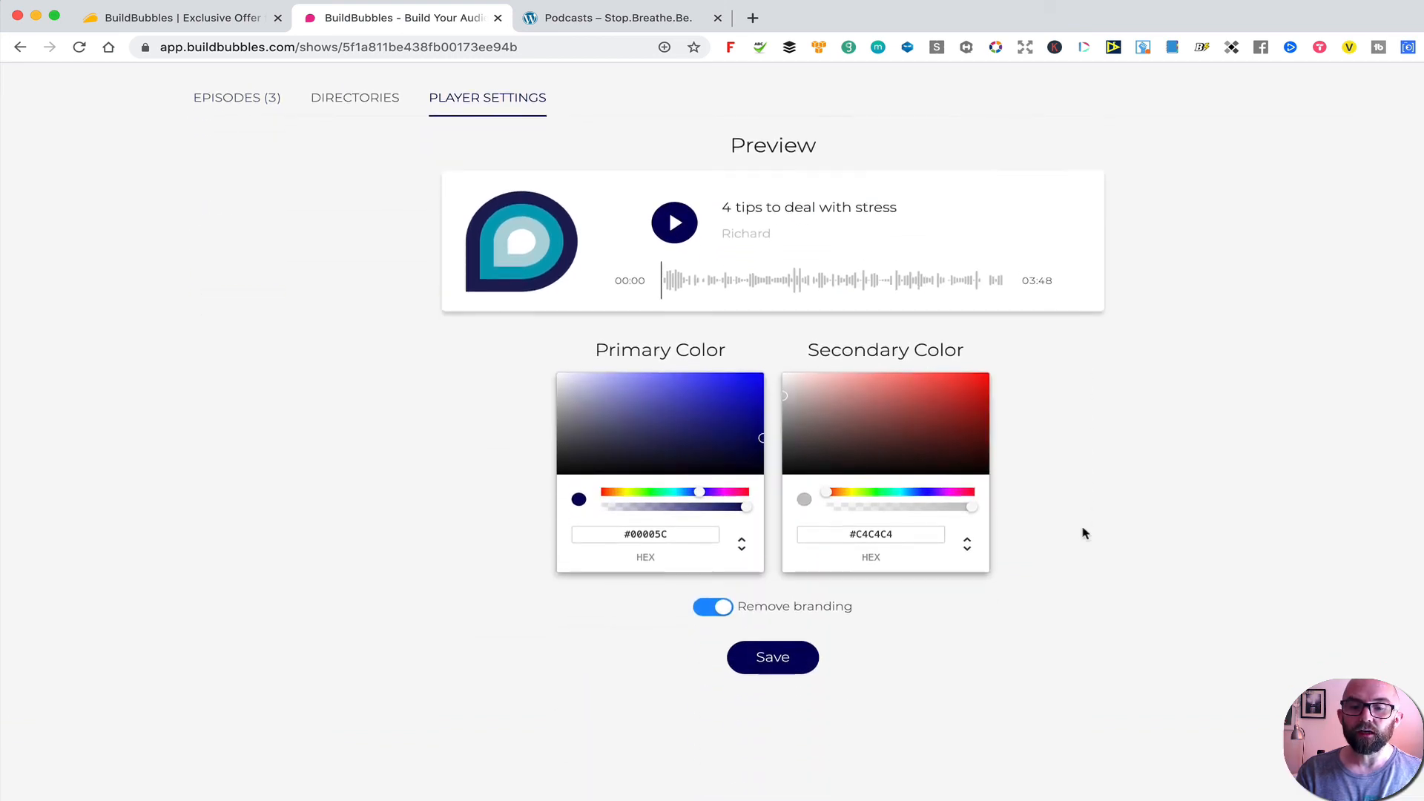
{"action": "scroll", "coordinate": [1083, 531], "scroll_direction": "up", "scroll_amount": 2}
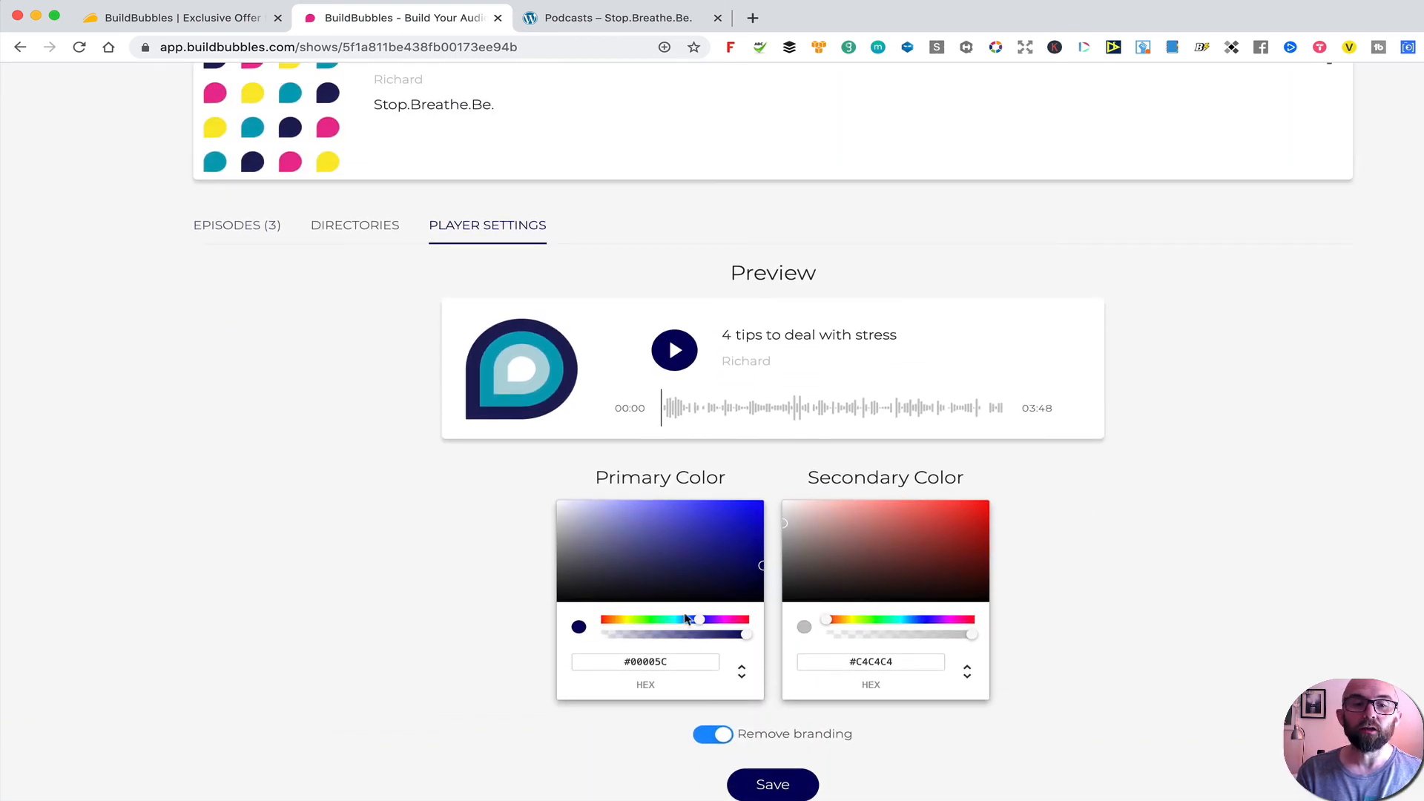
{"action": "scroll", "coordinate": [669, 419], "scroll_direction": "up", "scroll_amount": 2}
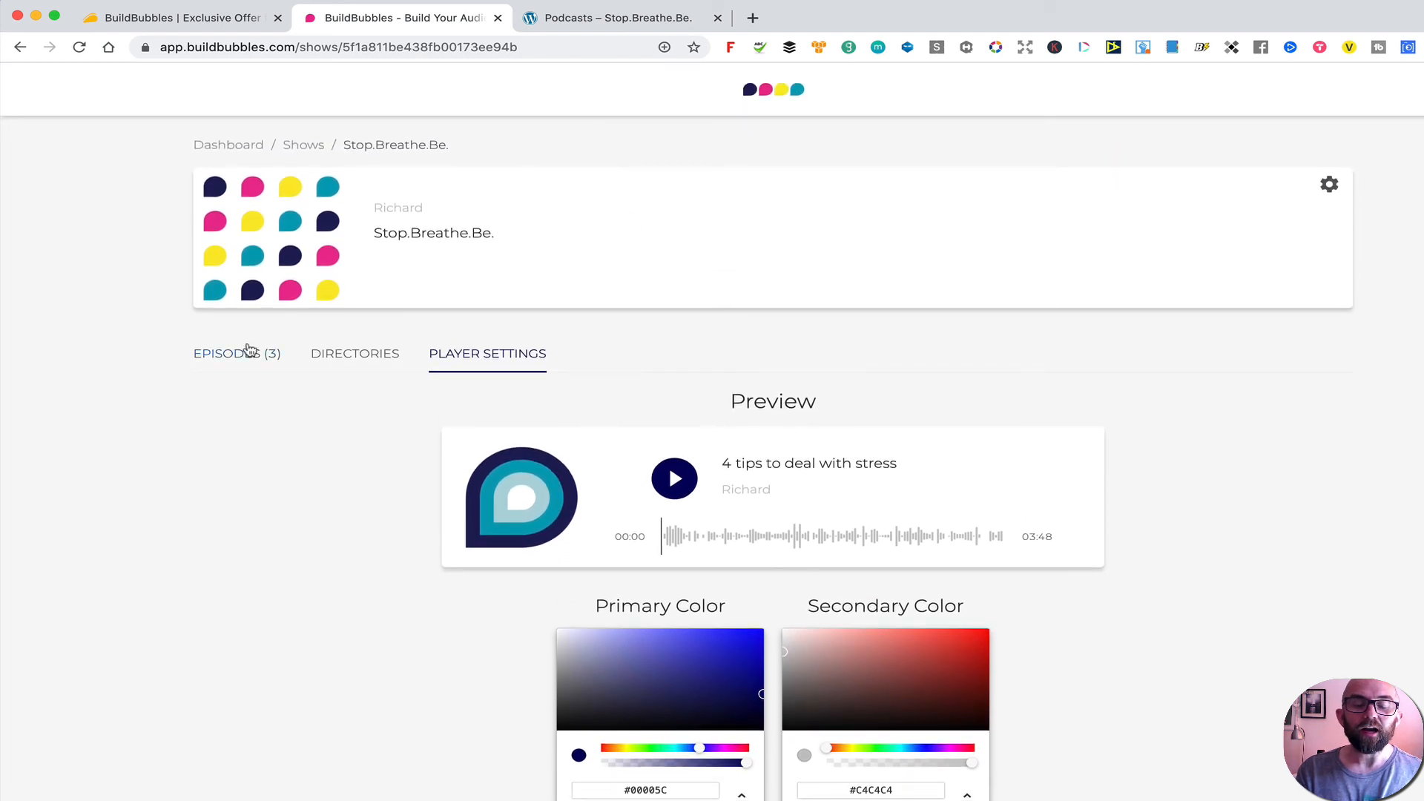
{"action": "left_click", "coordinate": [248, 353]}
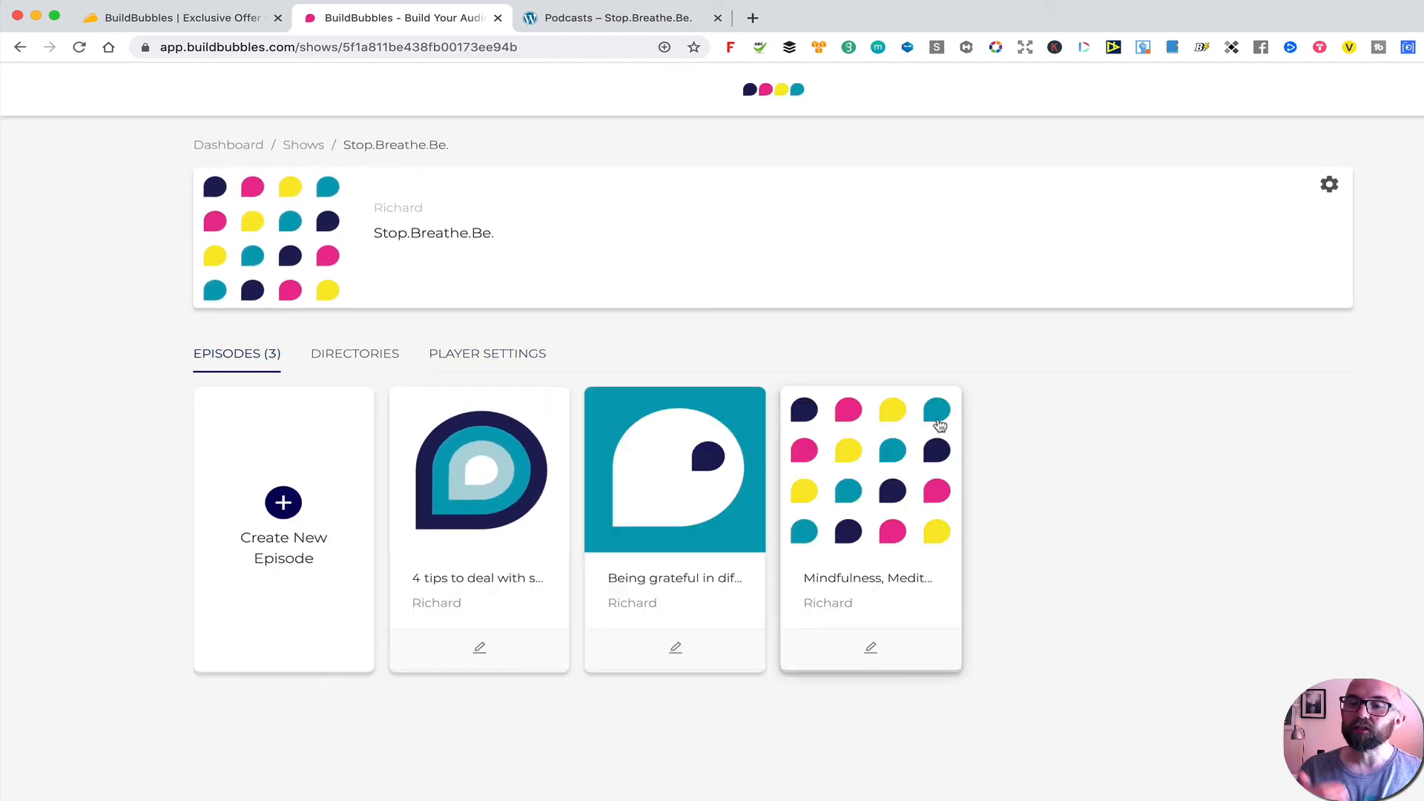